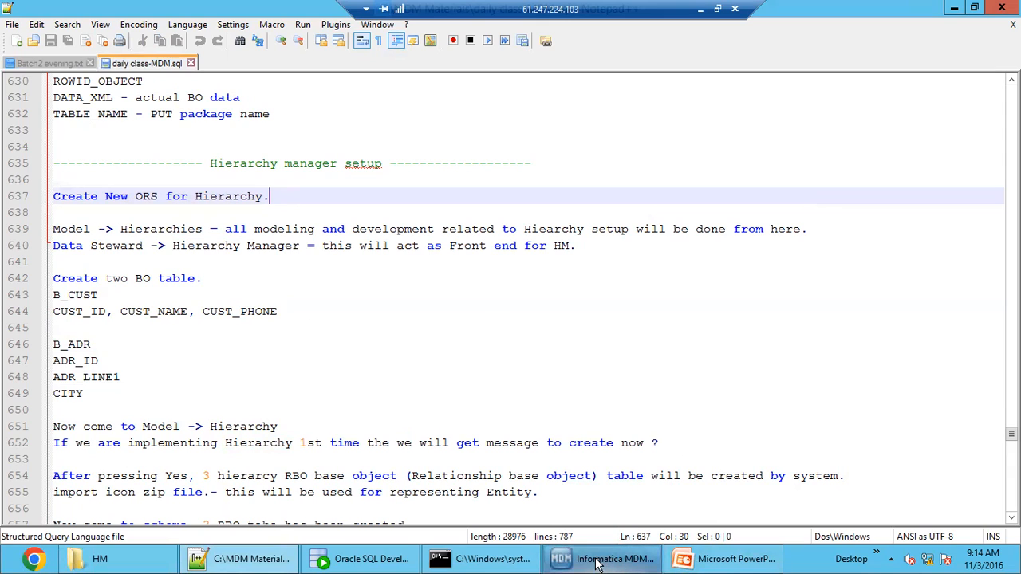
Switch from the notes to Informatica MDM and examine the B_ADDRESS and B_CUST base objects in the schema.
triple_click(282, 196)
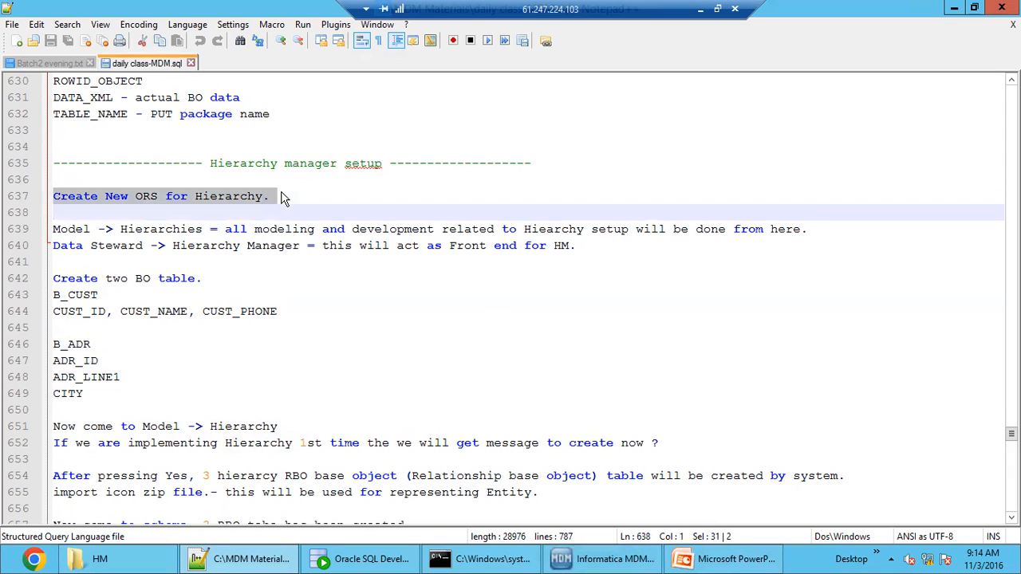
left_click(563, 563)
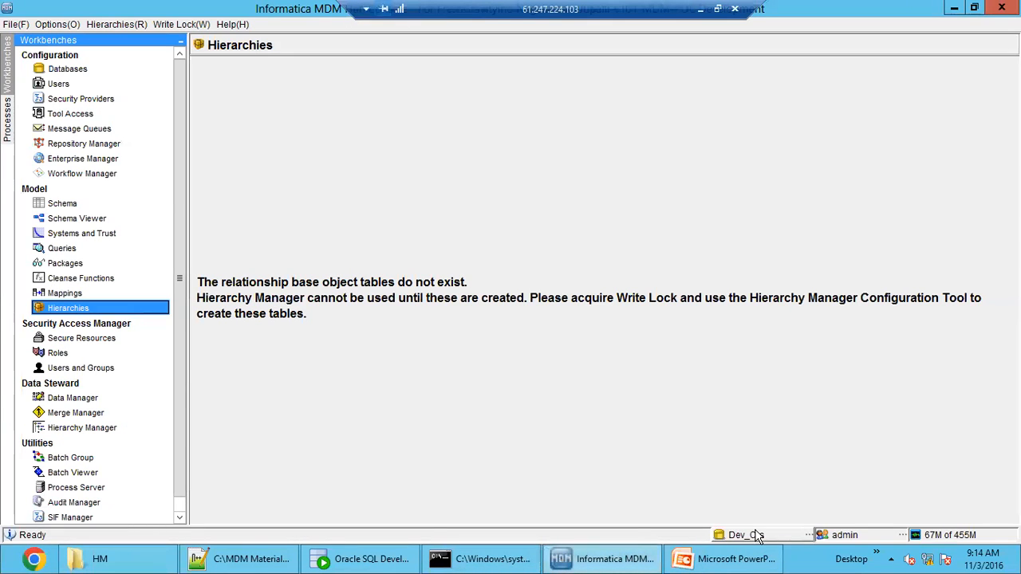
left_click(66, 206)
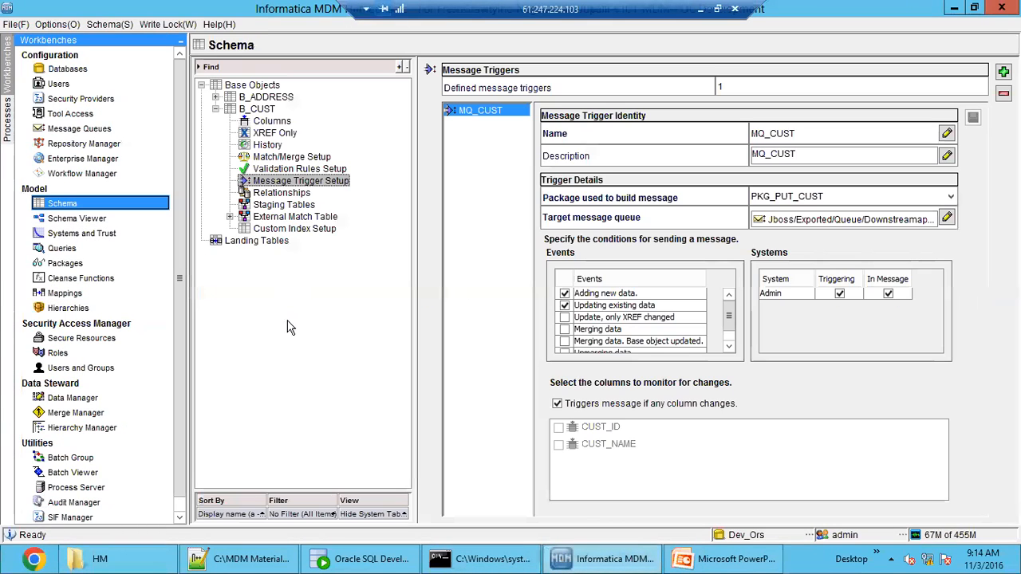
double_click(255, 109)
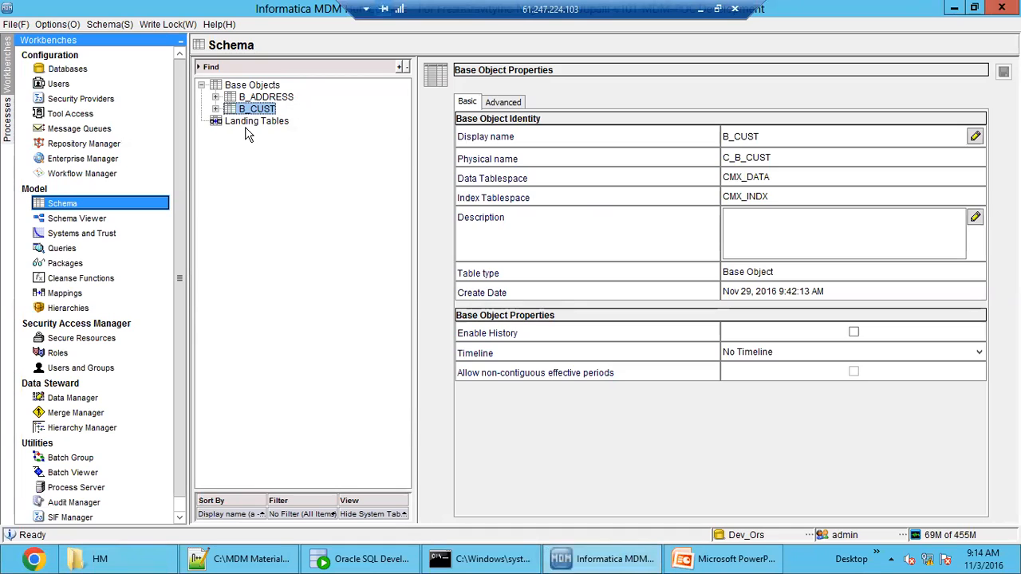
left_click(248, 124)
left_click(247, 110)
left_click(251, 99)
left_click(252, 108)
left_click(257, 98)
left_click(259, 109)
Switch to Notepad++ and review the hierarchy setup notes on the new ORS, Model Hierarchies and the Data Steward Hierarchy Manager.
left_click(244, 558)
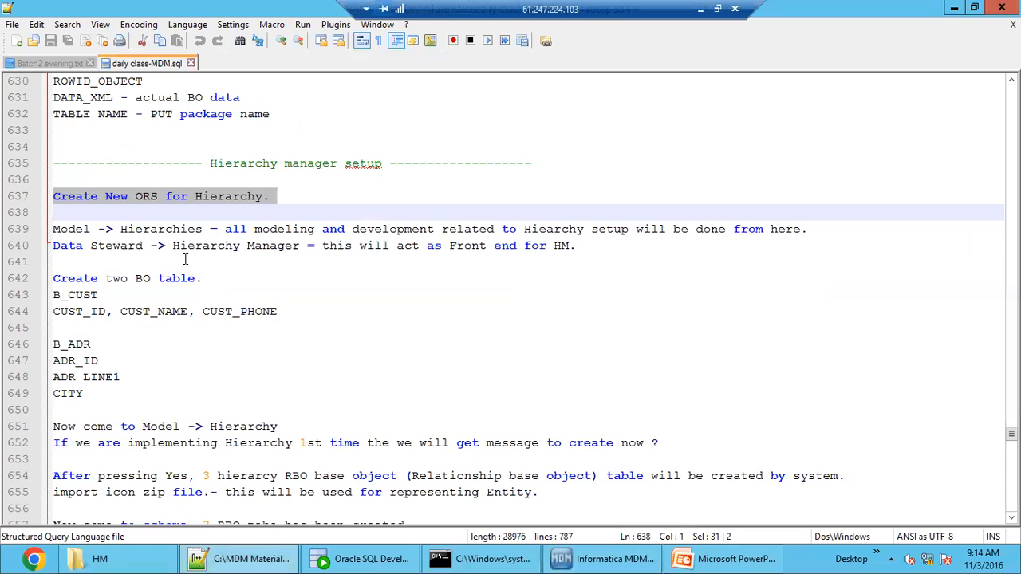
left_click(171, 255)
left_click_drag(120, 197, 225, 196)
triple_click(241, 197)
left_click(288, 198)
left_click(142, 279)
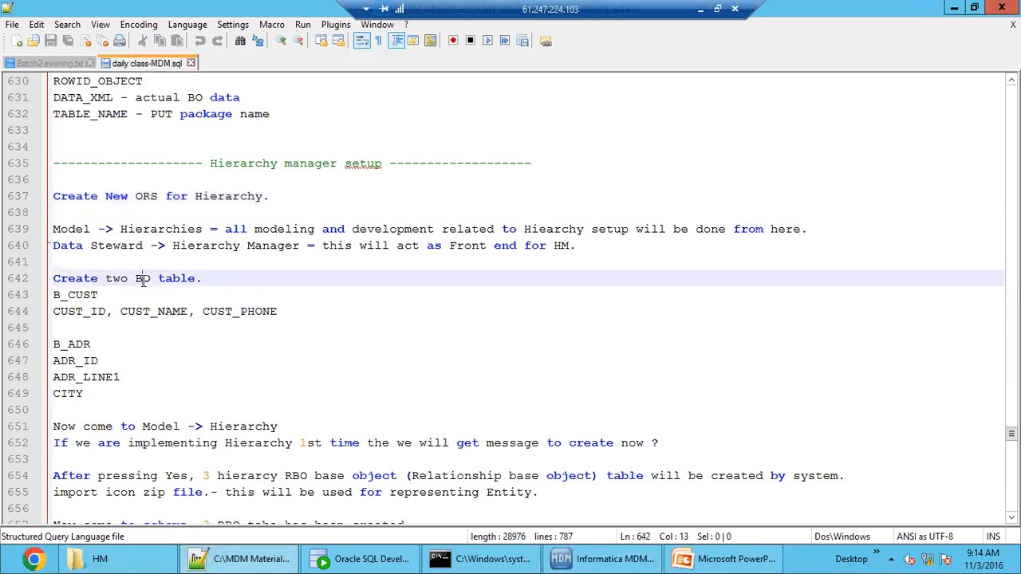
double_click(71, 228)
double_click(185, 229)
left_click_drag(293, 230, 802, 231)
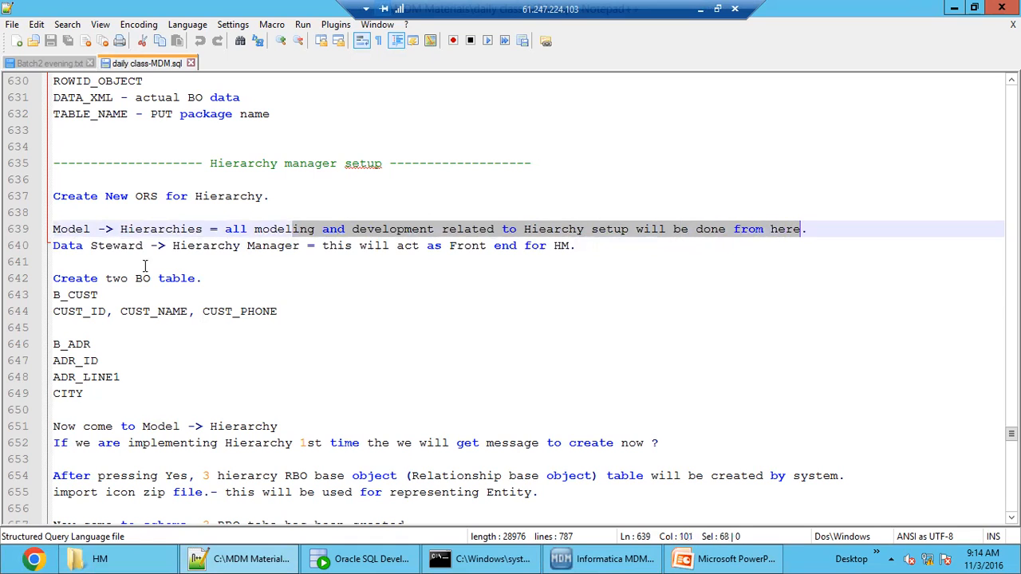
left_click(93, 244)
double_click(251, 245)
left_click(403, 245)
left_click_drag(452, 244, 489, 230)
left_click(587, 245)
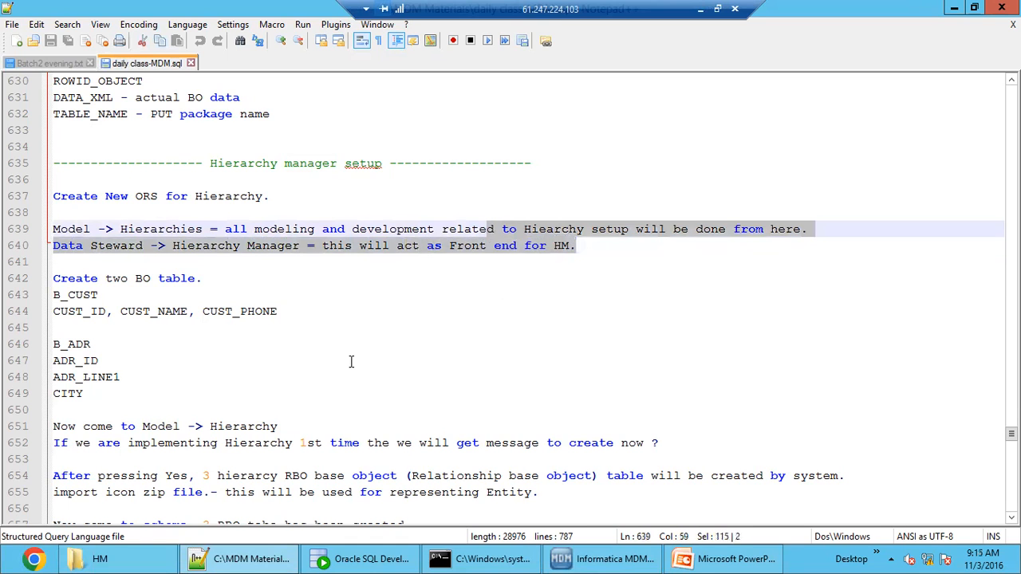
Review the notes on creating the two base object tables, B_CUST and B_ADR.
scroll(155, 291, "down", 1)
left_click(140, 272)
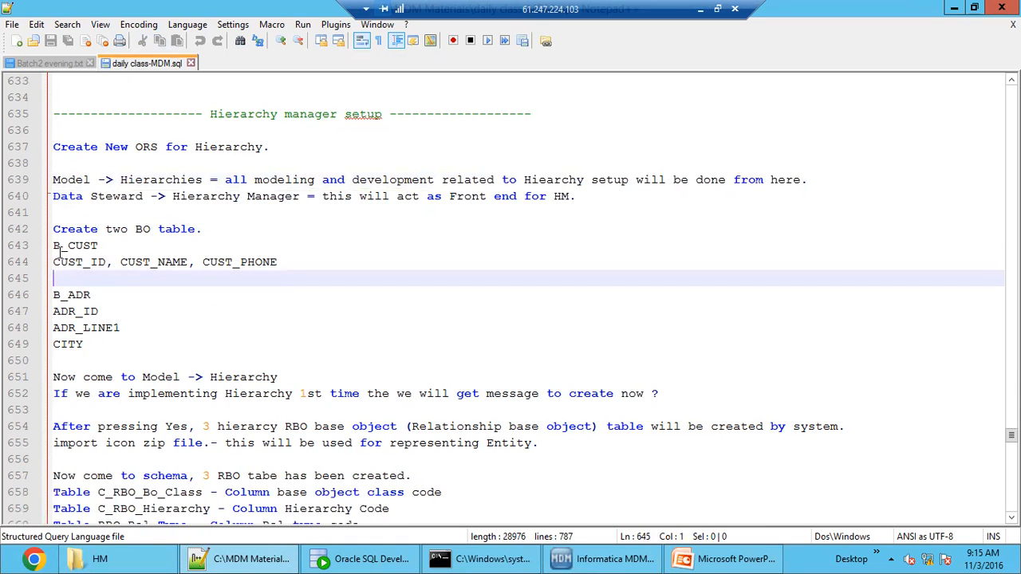
left_click(48, 230, "shift")
left_click(85, 268)
double_click(75, 246)
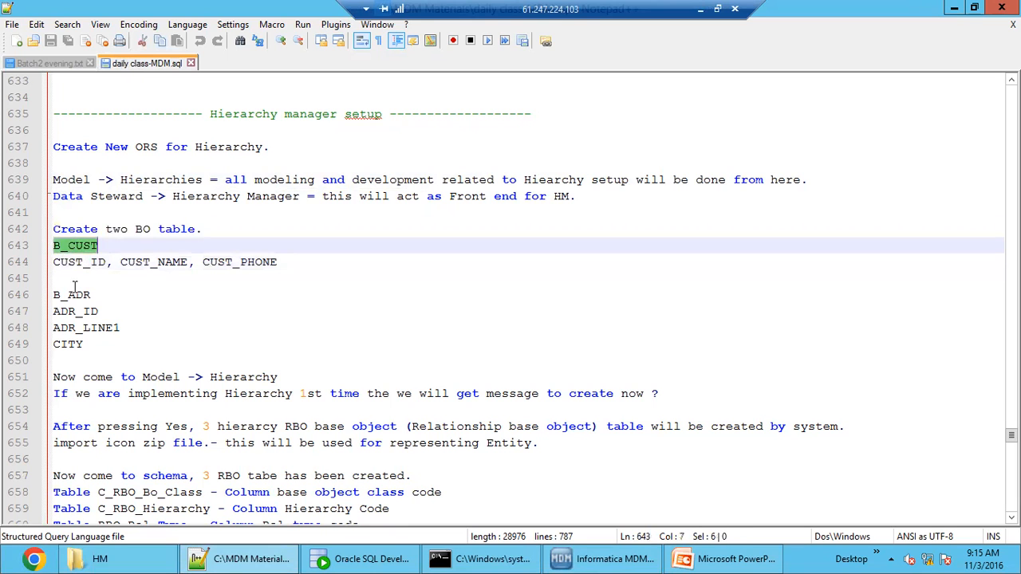
double_click(73, 295)
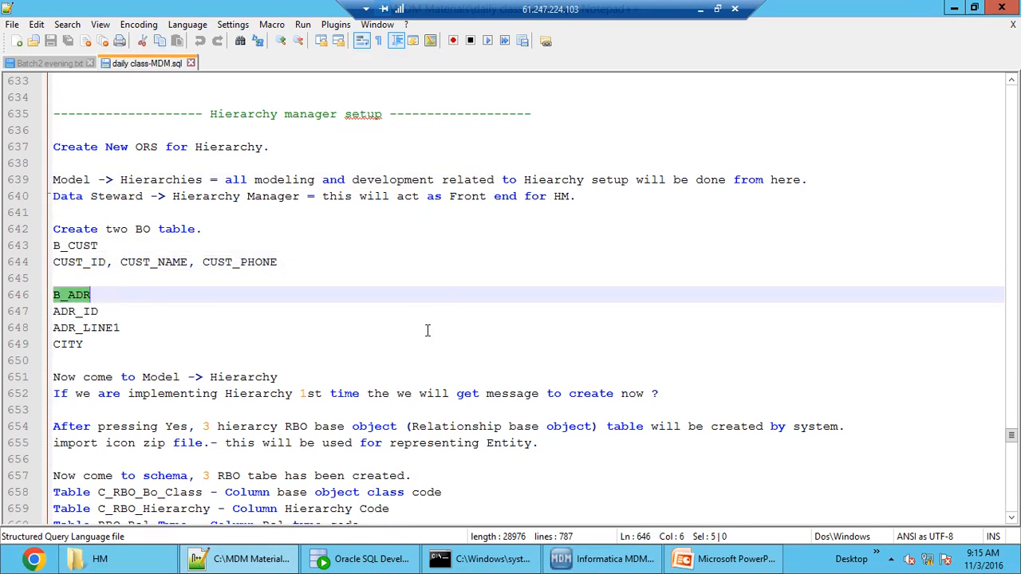
Switch to Informatica MDM and inspect the columns of the B_CUST base object.
left_click(558, 560)
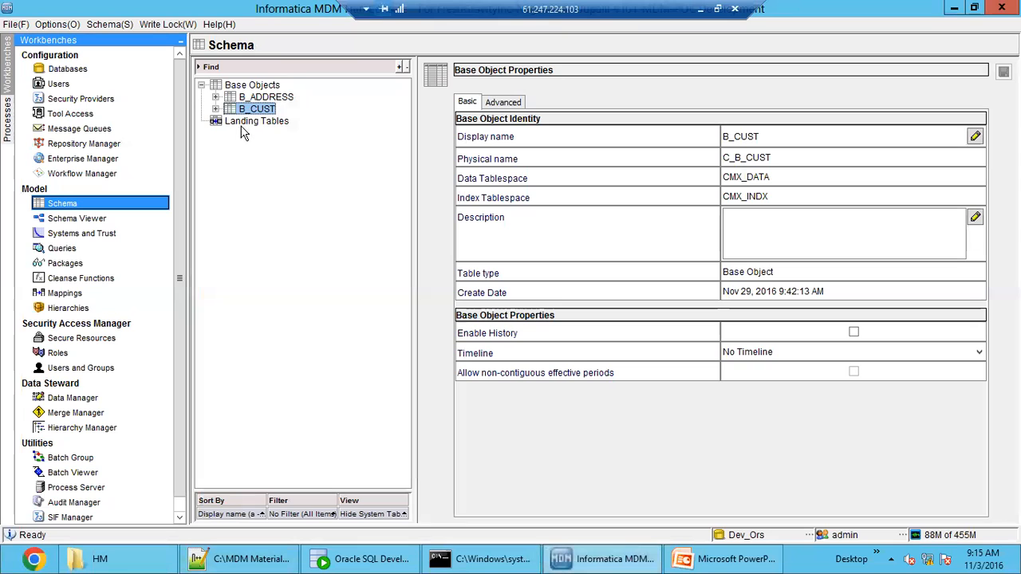
left_click(254, 98)
double_click(257, 109)
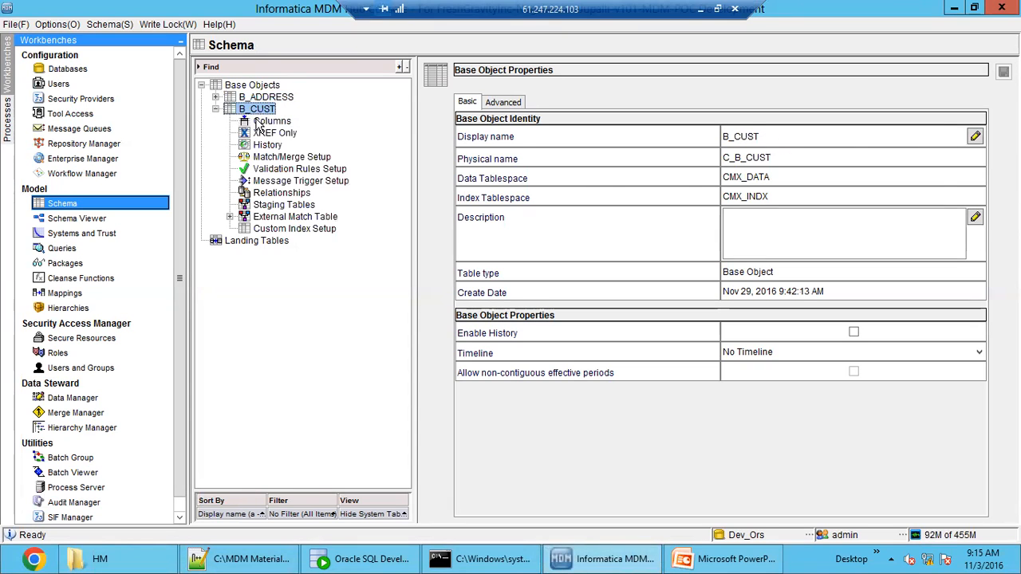
left_click(258, 121)
left_click(515, 172)
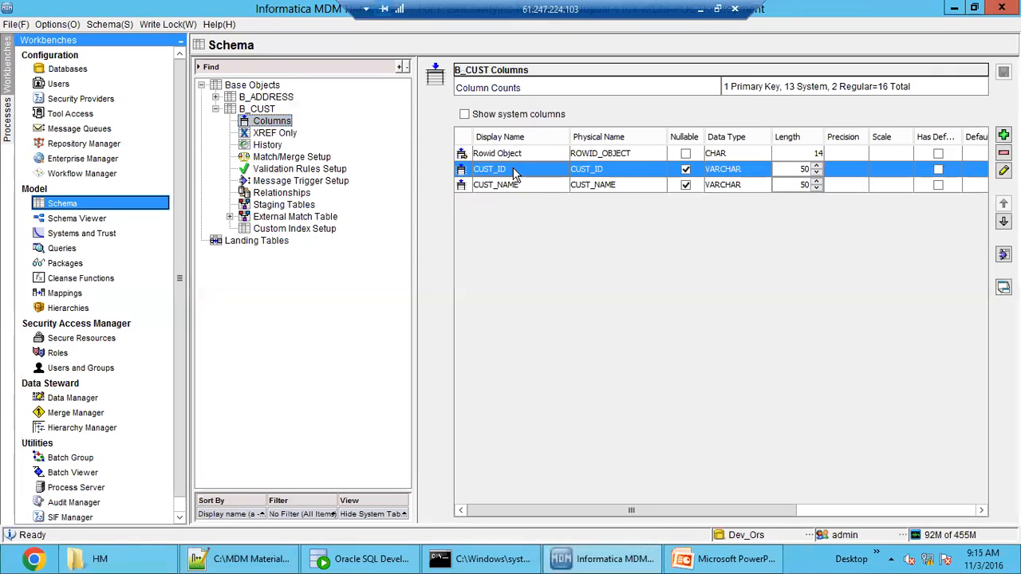
left_click(519, 185)
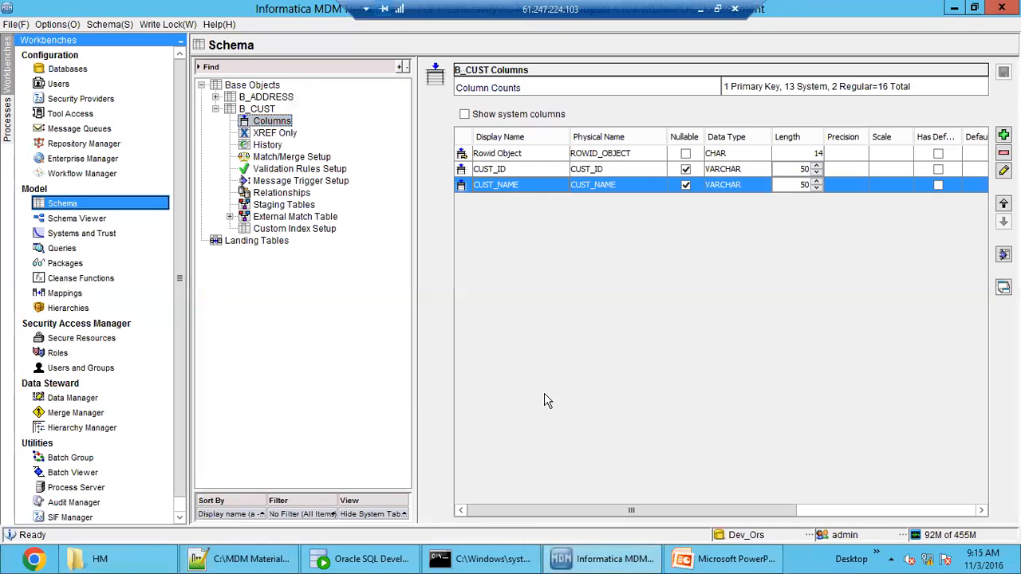
Switch to PowerPoint, close the presentation, and return to the notes in Notepad++.
left_click(712, 562)
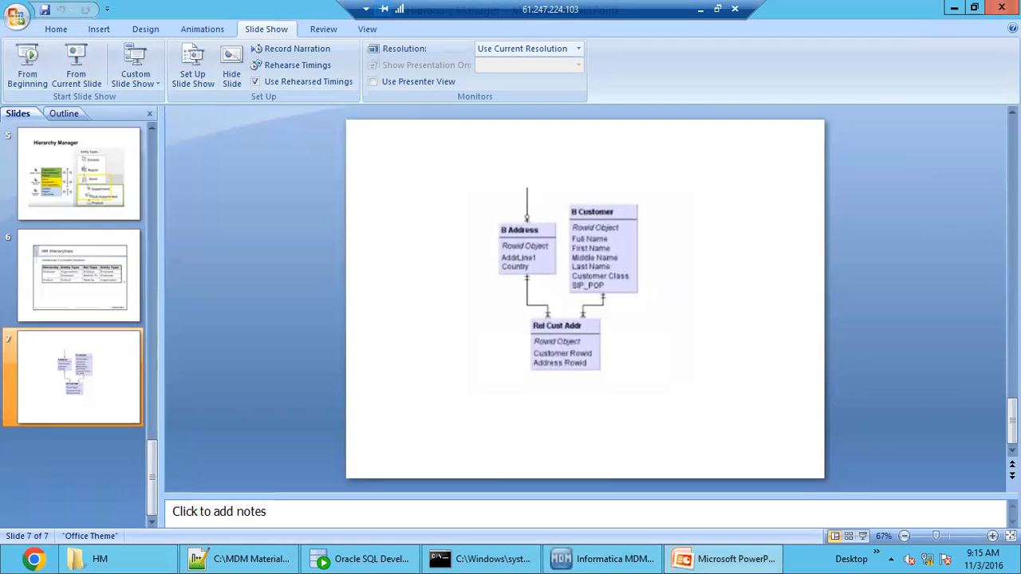
left_click(1002, 8)
left_click_drag(256, 563, 513, 563)
left_click(513, 563)
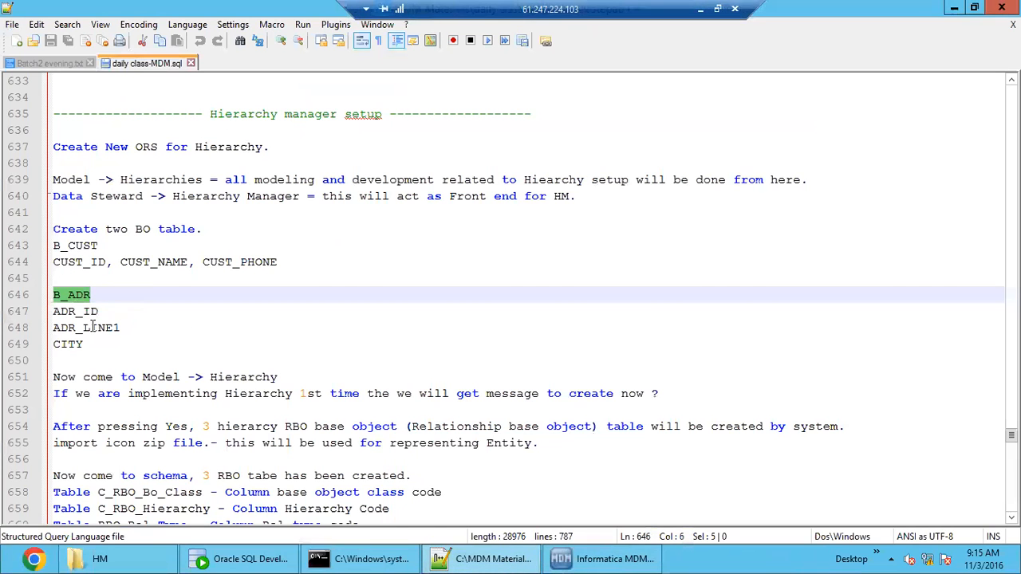
Following the column list in the notes, add a CUST_PHONE column to the B_CUST base object in Informatica MDM and save it.
double_click(86, 262)
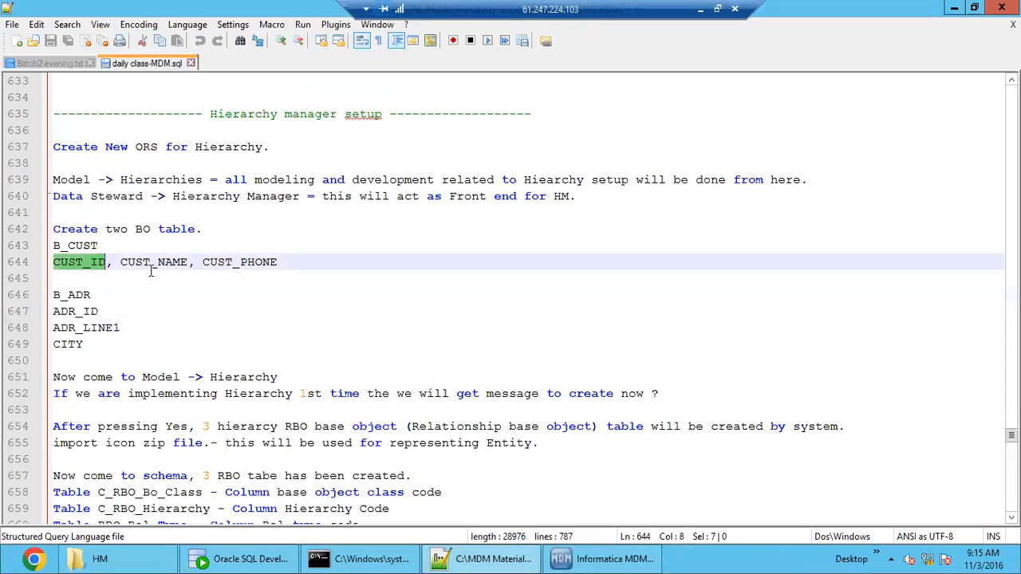
double_click(243, 262)
left_click(594, 561)
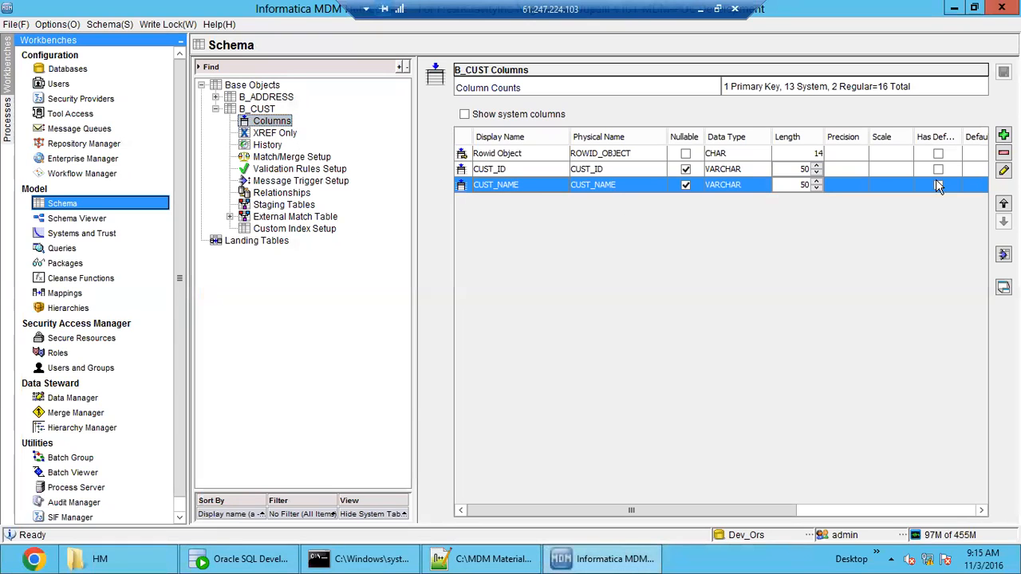
left_click(1004, 136)
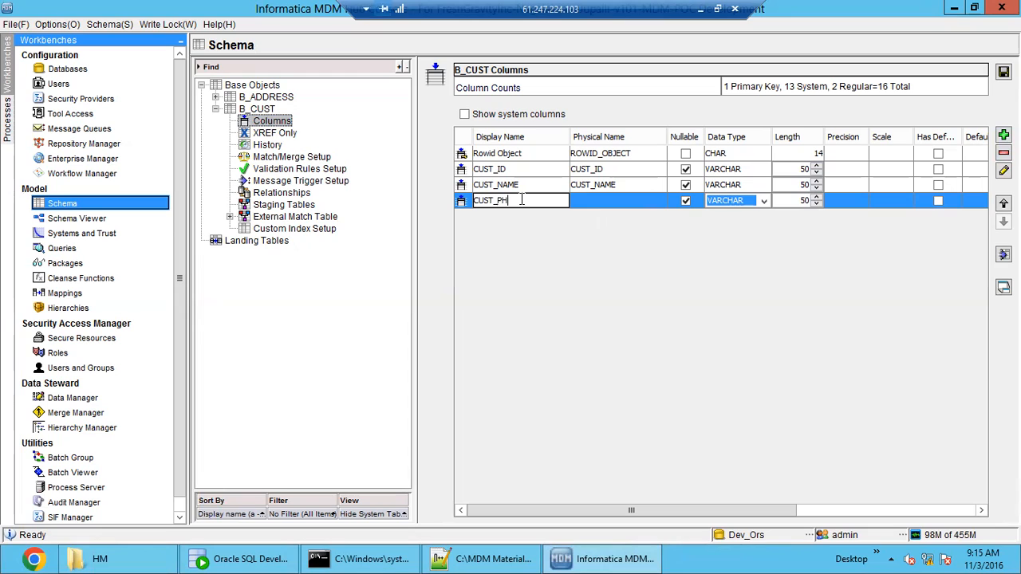
left_click(633, 204)
left_click(1003, 71)
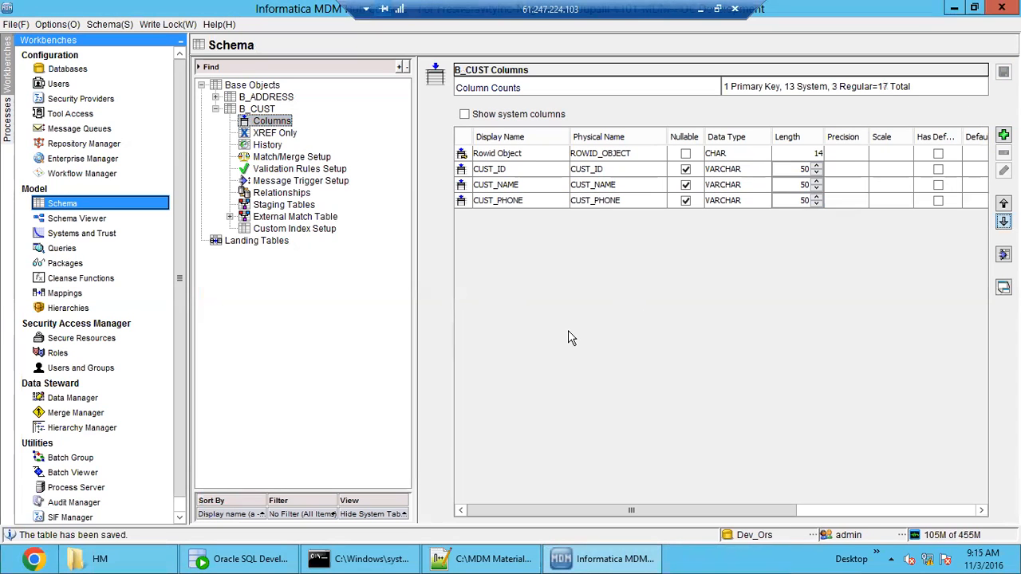
Switch to Notepad++ and check the columns listed for the B_ADR table.
left_click(478, 561)
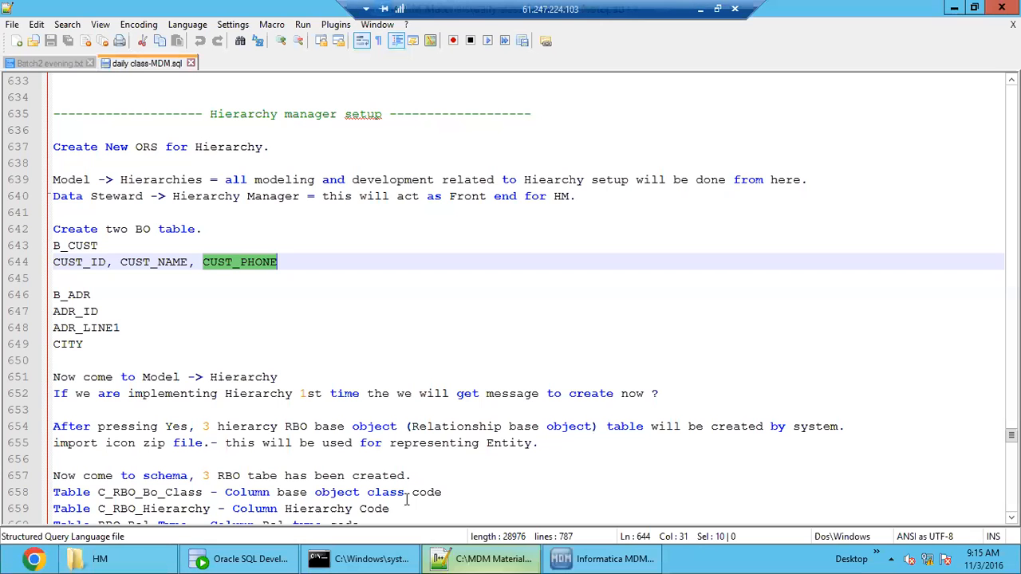
double_click(79, 294)
double_click(80, 311)
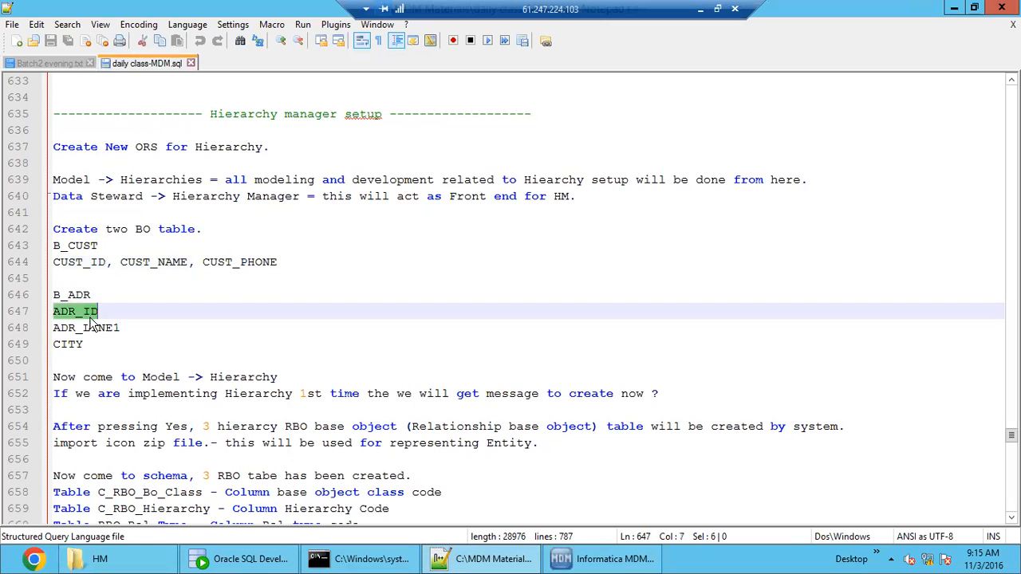
left_click(86, 328)
left_click_drag(93, 345, 44, 311)
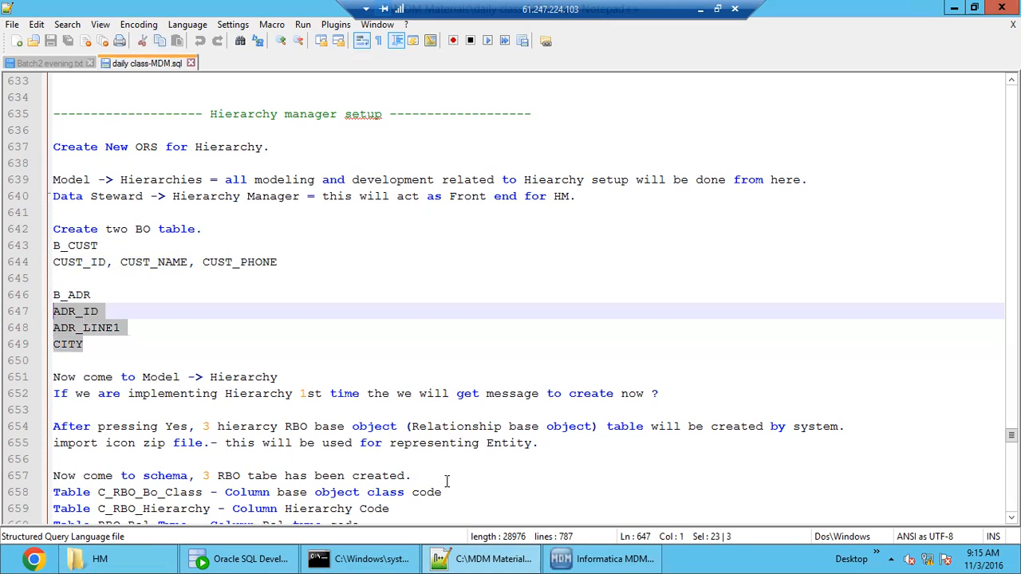
Switch to Informatica MDM, add an ADR_LINE1 column to the B_ADDRESS base object, and save the table.
left_click(568, 561)
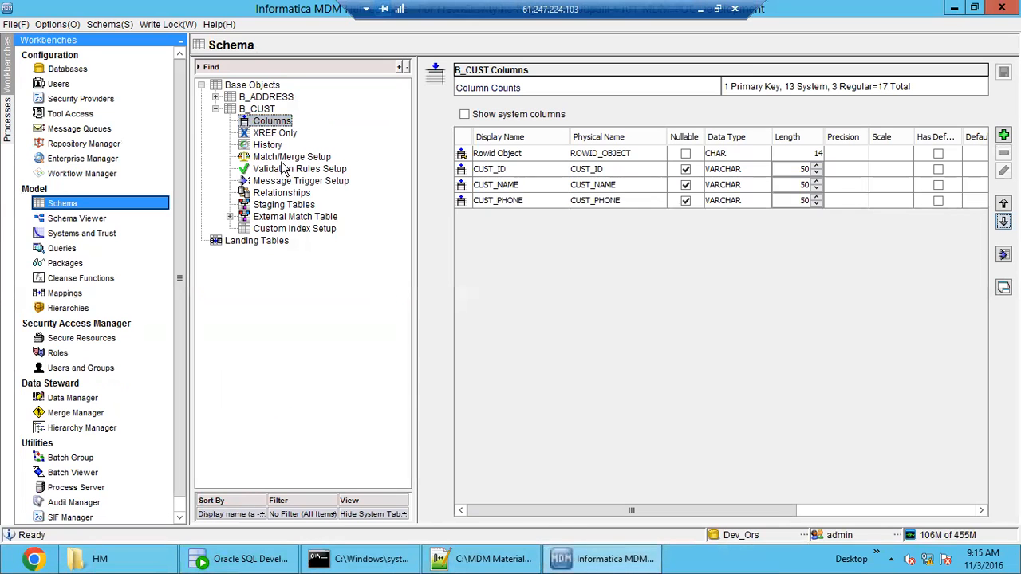
double_click(266, 96)
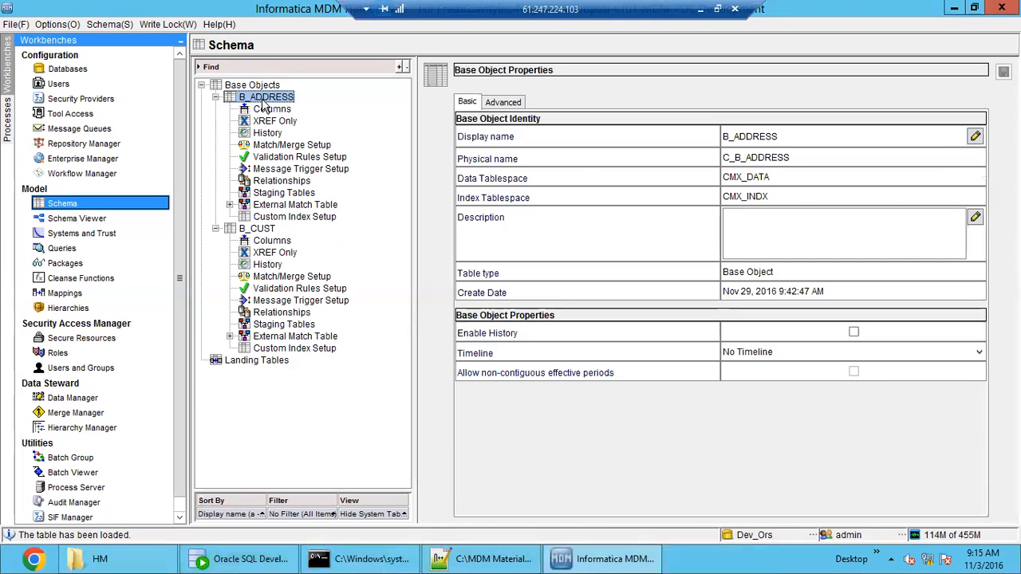
left_click(271, 109)
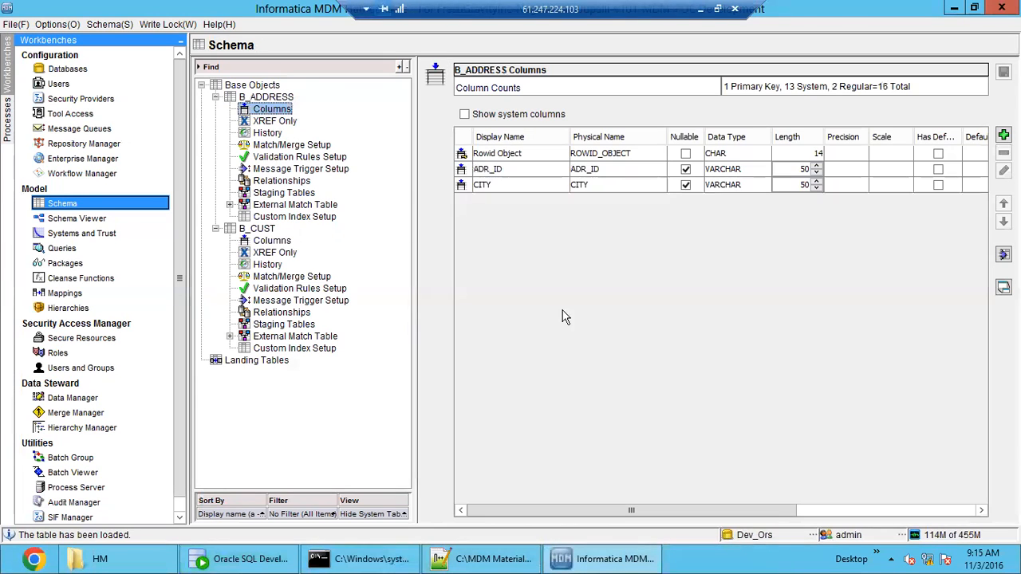
left_click(504, 172)
left_click(509, 185)
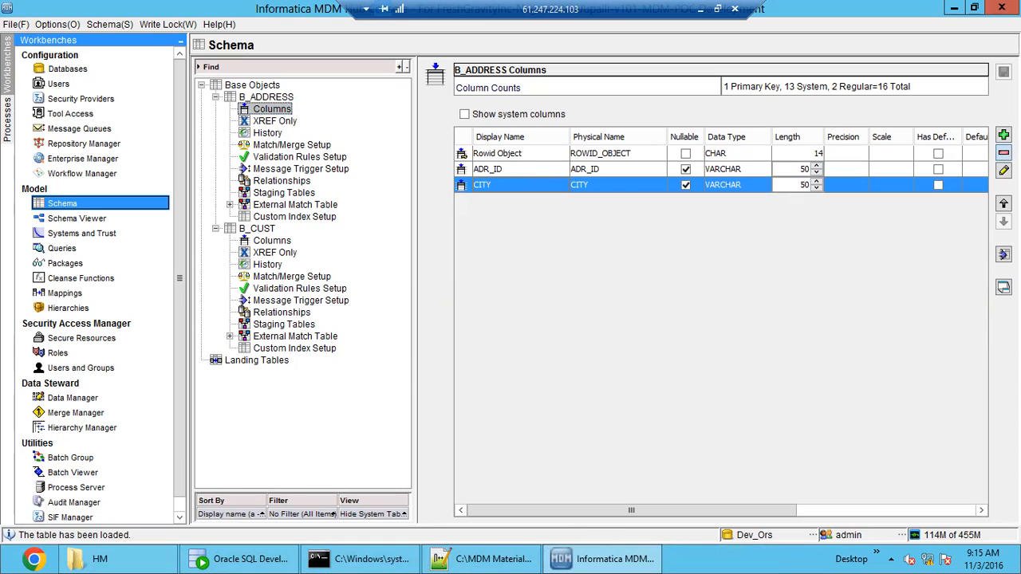
left_click(1003, 135)
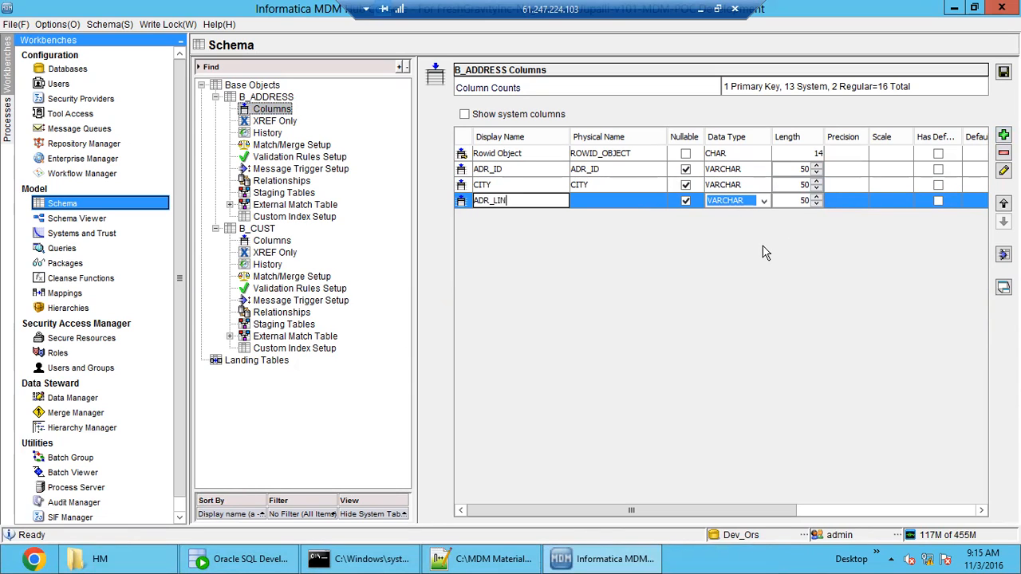
type("ADR_LINE1")
left_click(628, 206)
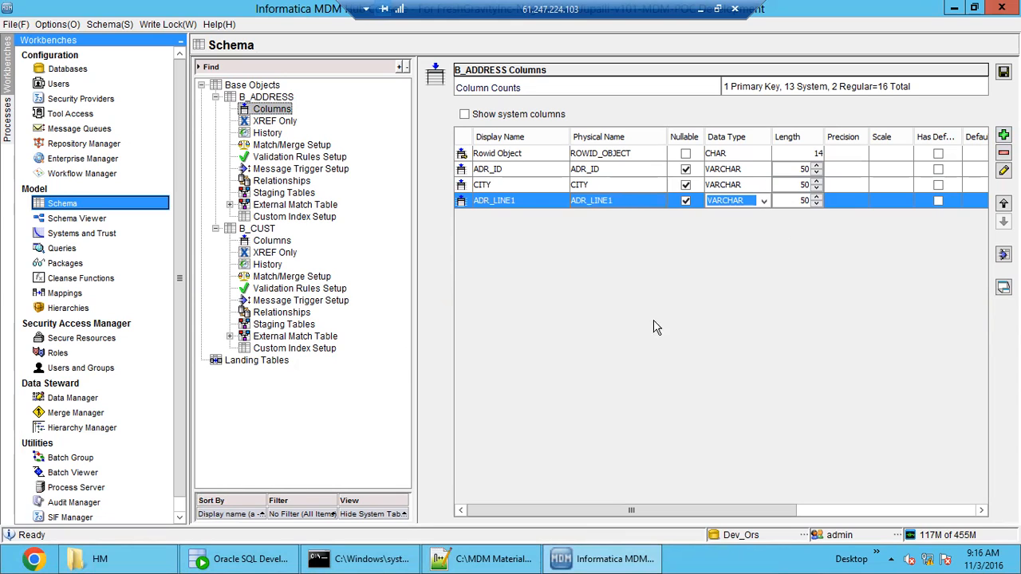
left_click(1004, 71)
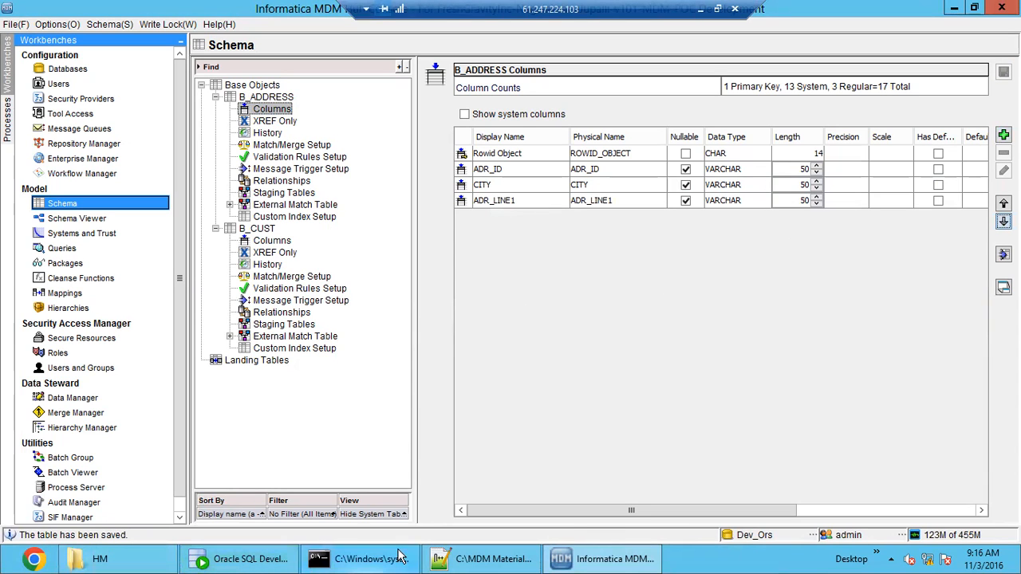
Switch to Notepad++ and review the B_ADR definition and the hierarchy configuration steps that follow it.
mouse_move(461, 563)
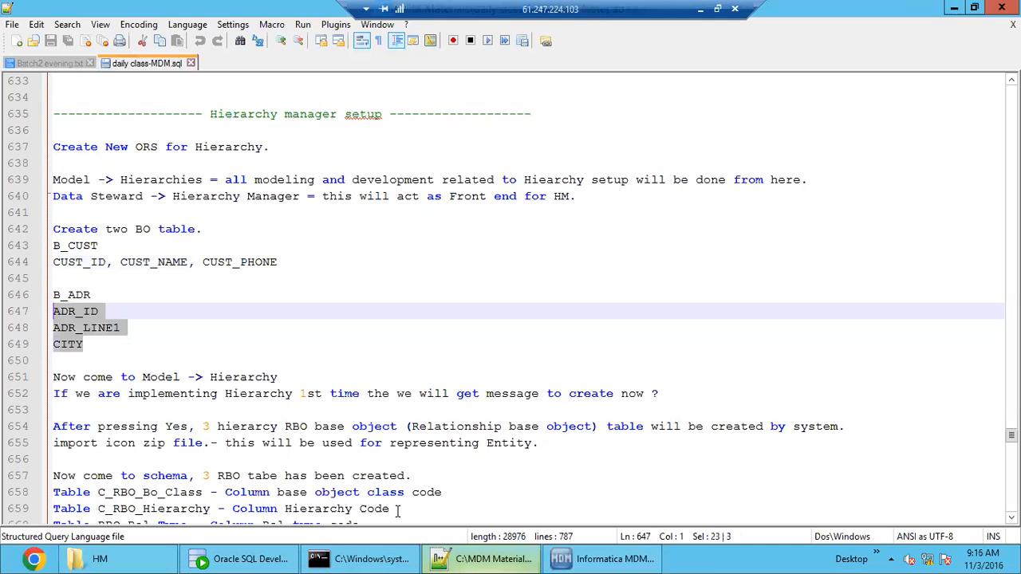
left_click(461, 565)
left_click(121, 362)
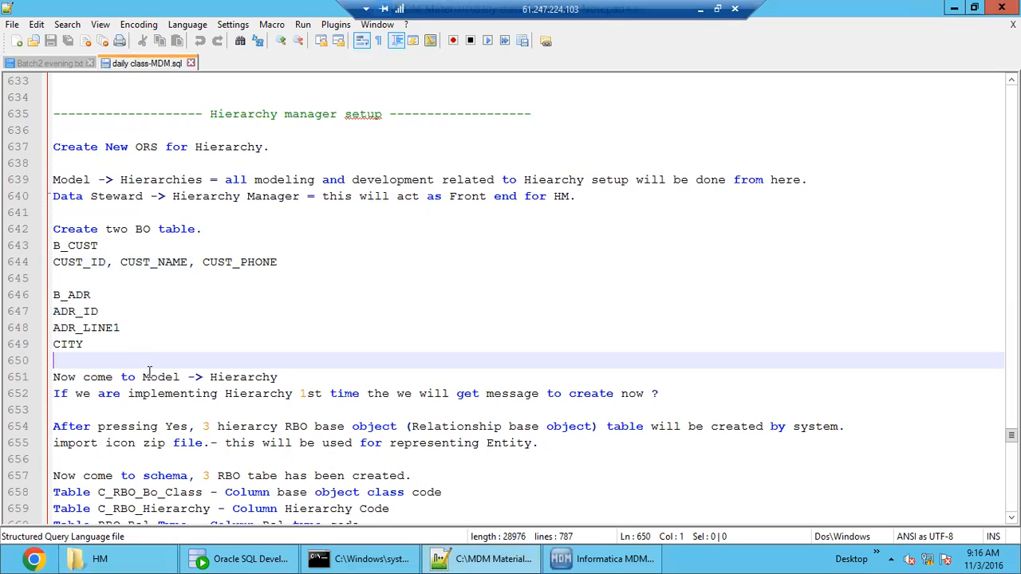
left_click_drag(140, 349, 24, 297)
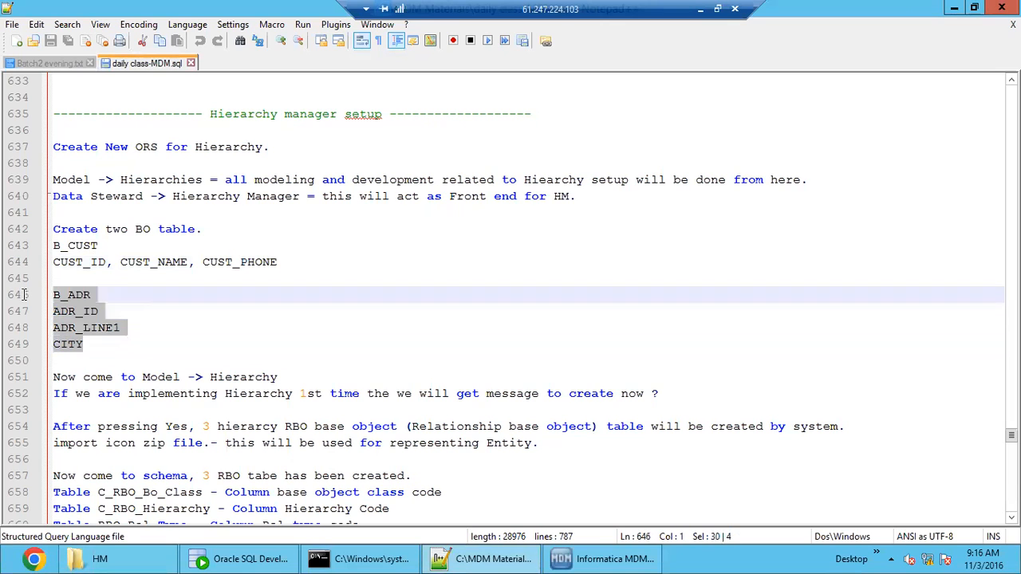
left_click(130, 345)
left_click_drag(130, 359, 48, 297)
scroll(247, 409, "down", 4)
scroll(247, 409, "down", 15)
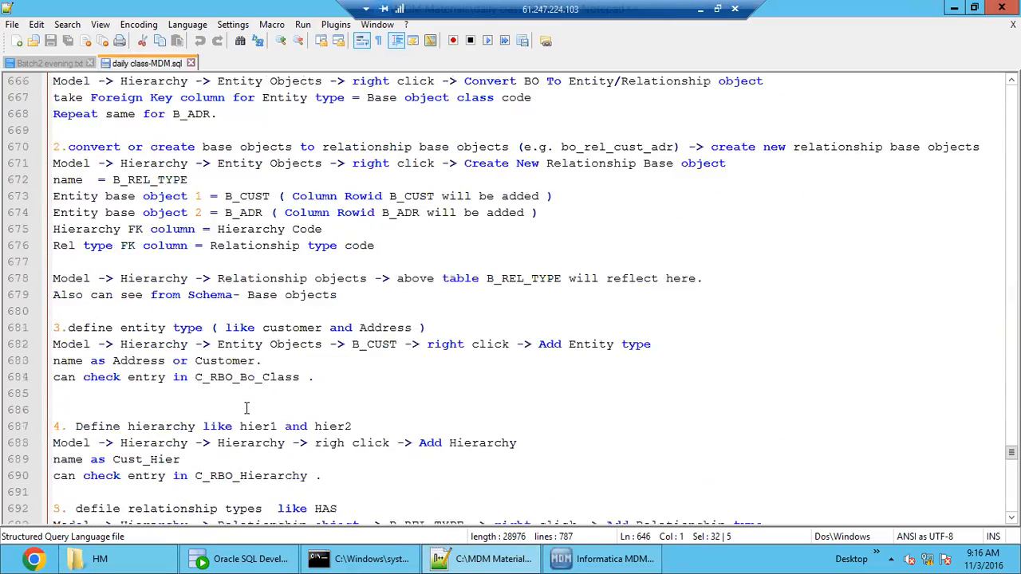
Review the notes on the hierarchy configuration steps, the PUT and DIS packages, the B_ADR columns and the Model -> Hierarchy instruction.
scroll(243, 410, "down", 4)
scroll(243, 410, "up", 4)
scroll(243, 410, "up", 2)
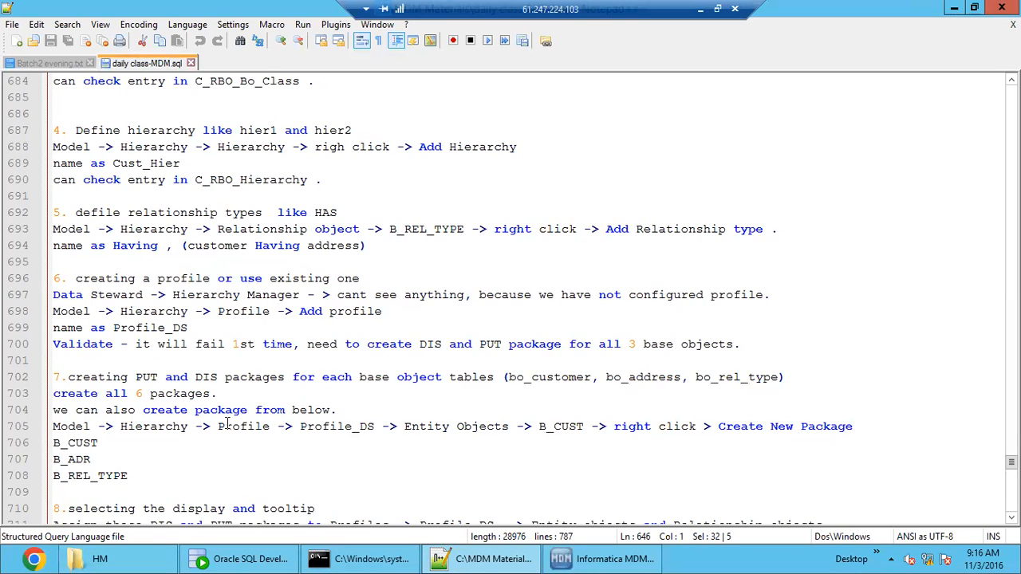
left_click_drag(156, 487, 42, 378)
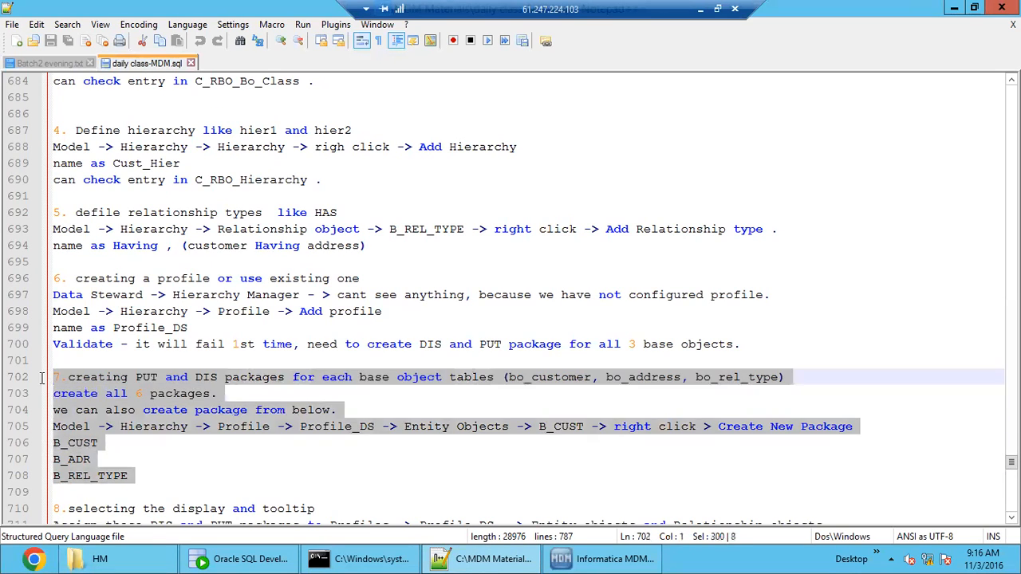
left_click(147, 449)
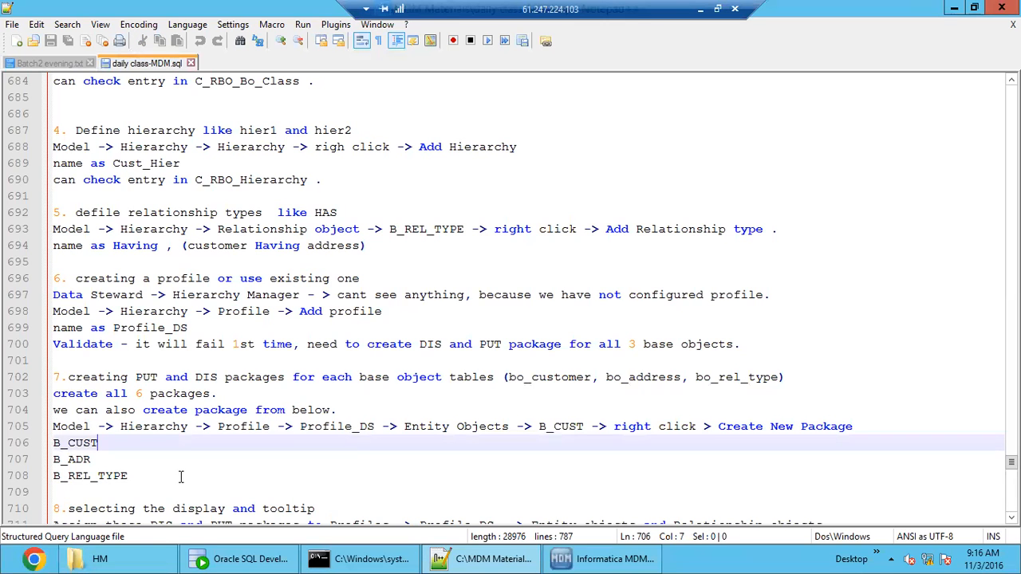
left_click(181, 477)
scroll(181, 477, "up", 6)
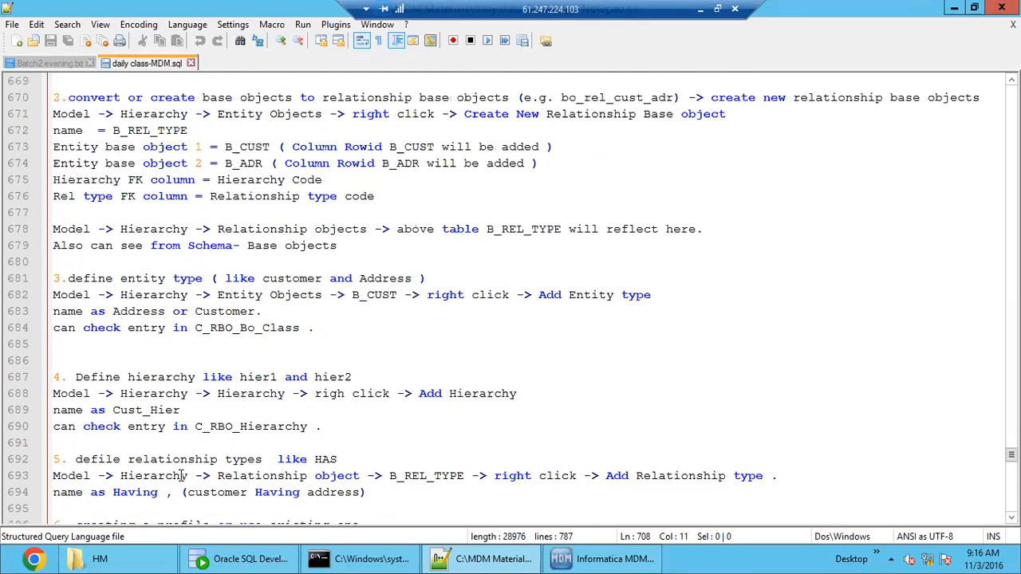
left_click(150, 408)
scroll(137, 436, "up", 1)
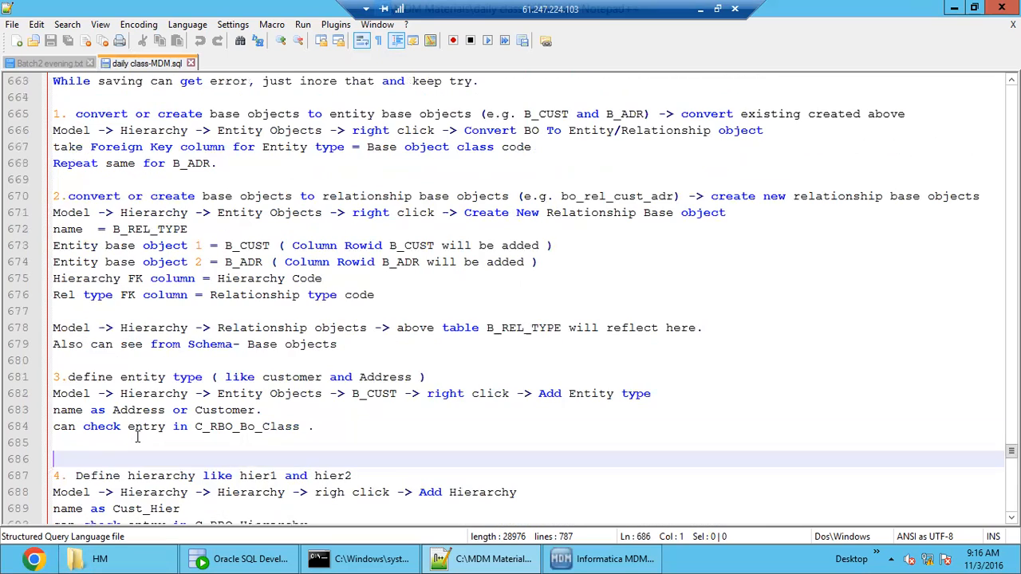
left_click(93, 363)
scroll(99, 399, "up", 9)
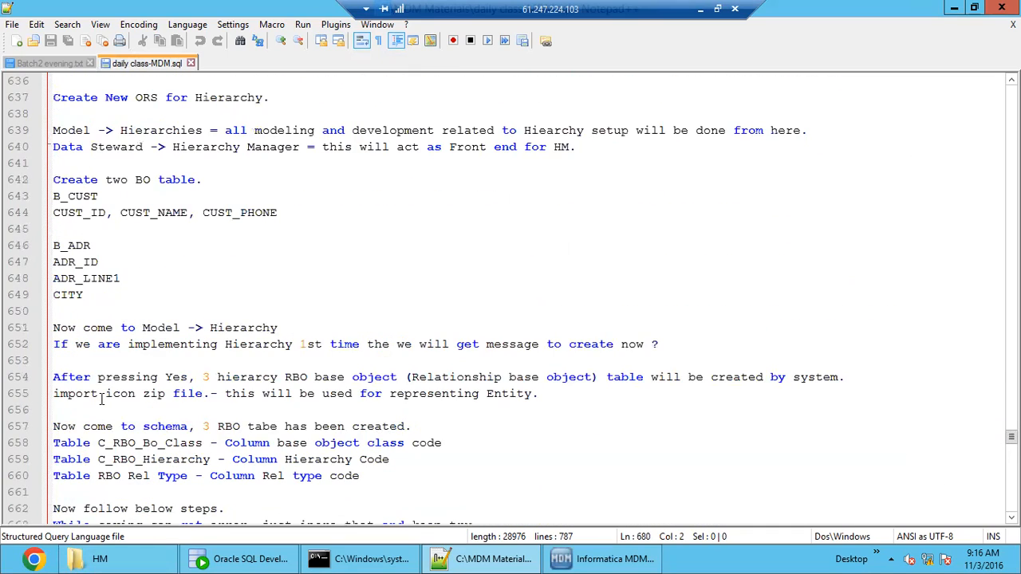
left_click_drag(108, 295, 60, 246)
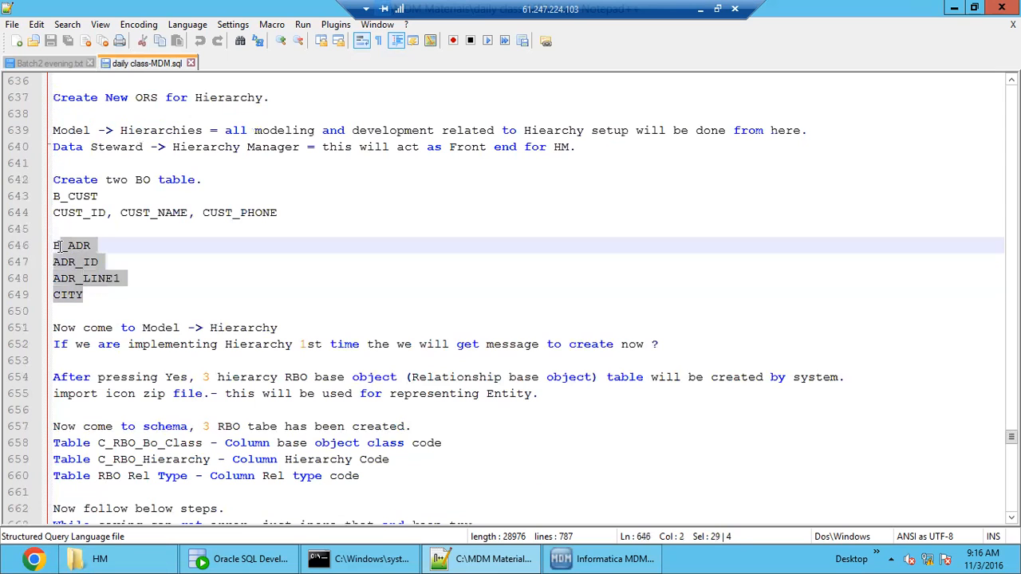
double_click(173, 327)
double_click(227, 327)
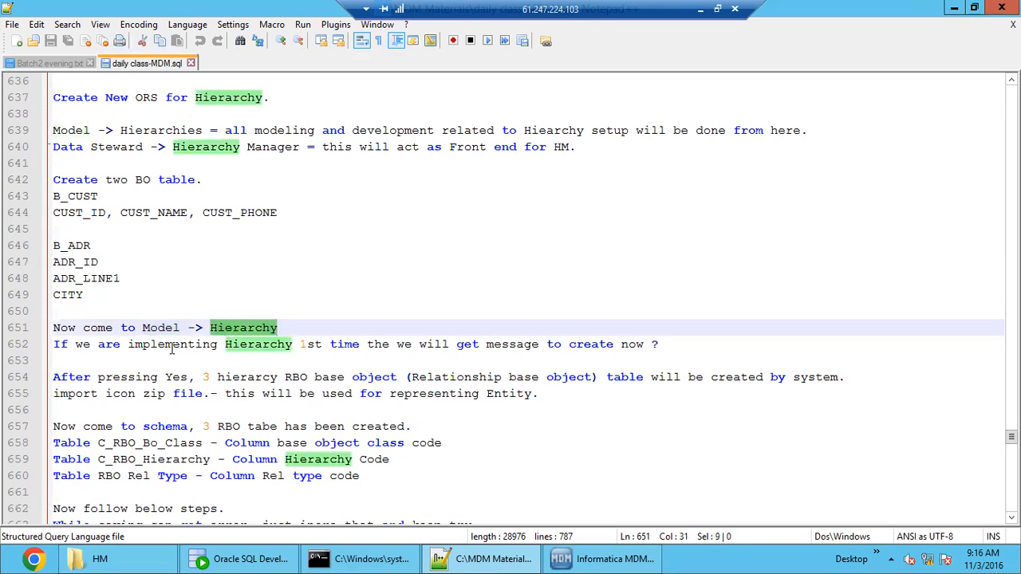
double_click(172, 345)
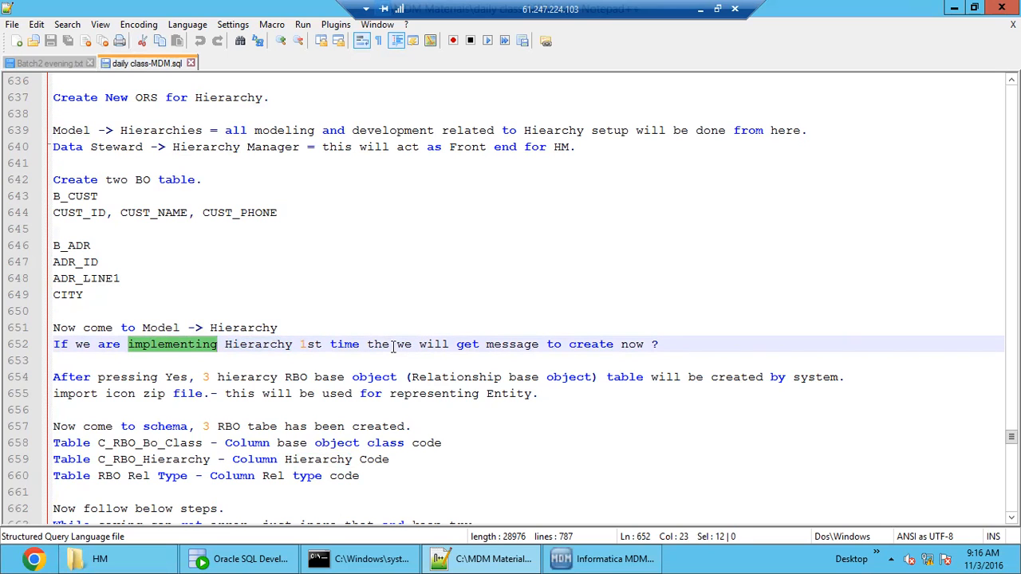
Correct "the" to "then" in the notes' line about implementing Hierarchy for the first time.
left_click(390, 343)
type("N")
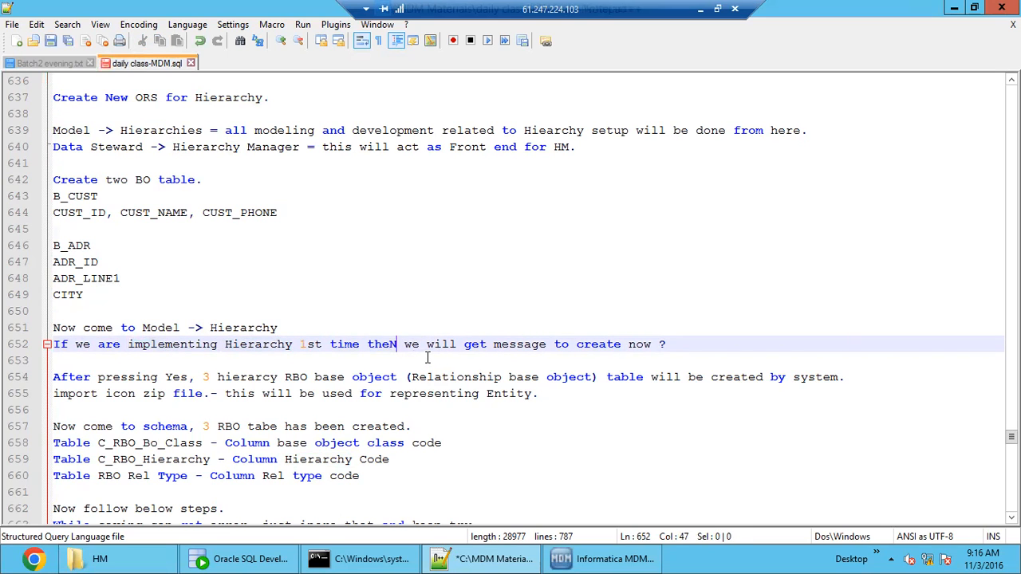
key("BackSpace")
type("n")
left_click_drag(683, 344, 53, 343)
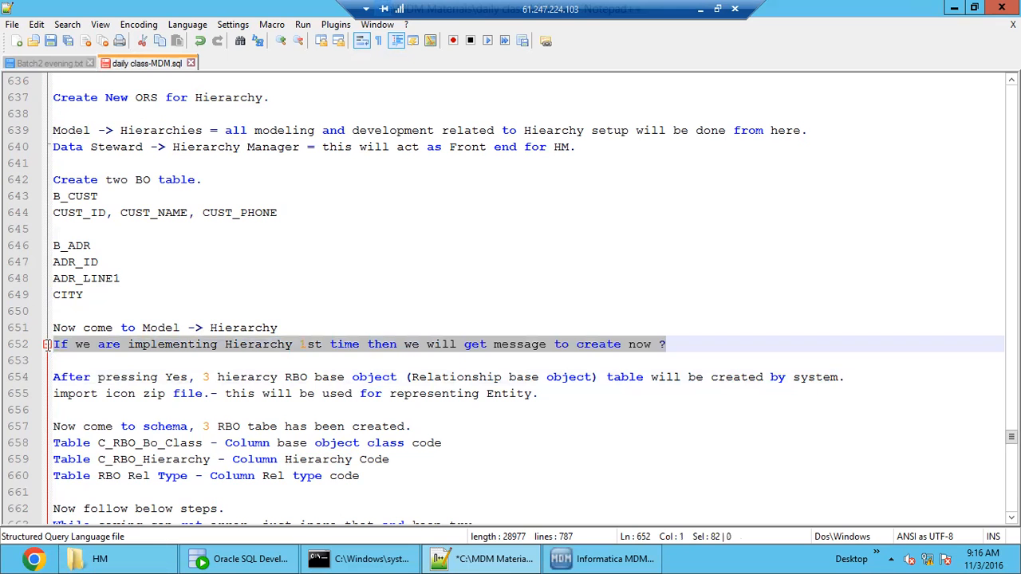
double_click(251, 344)
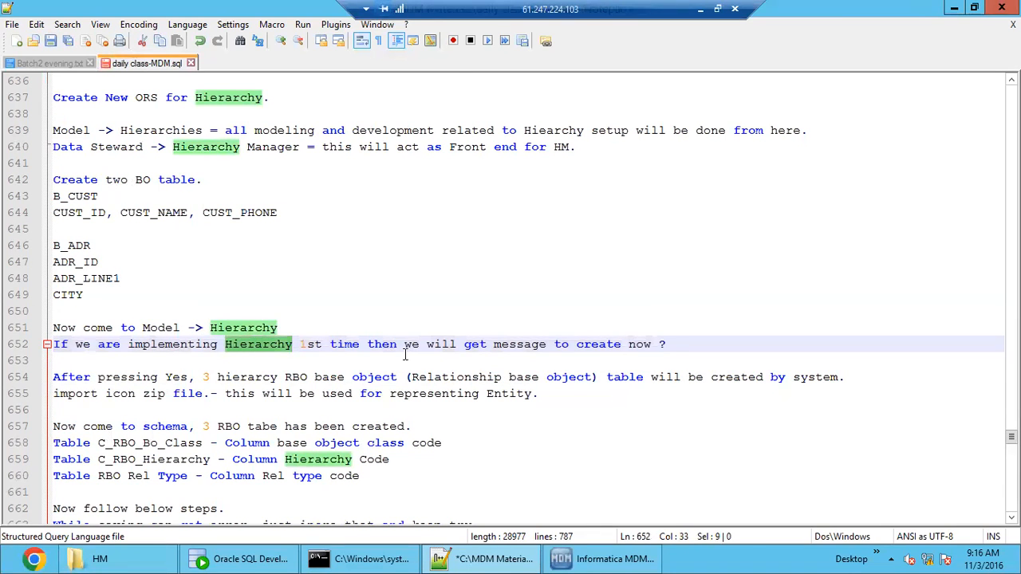
Switch to Informatica MDM and open the Hierarchies tool of the Model workbench.
left_click(600, 559)
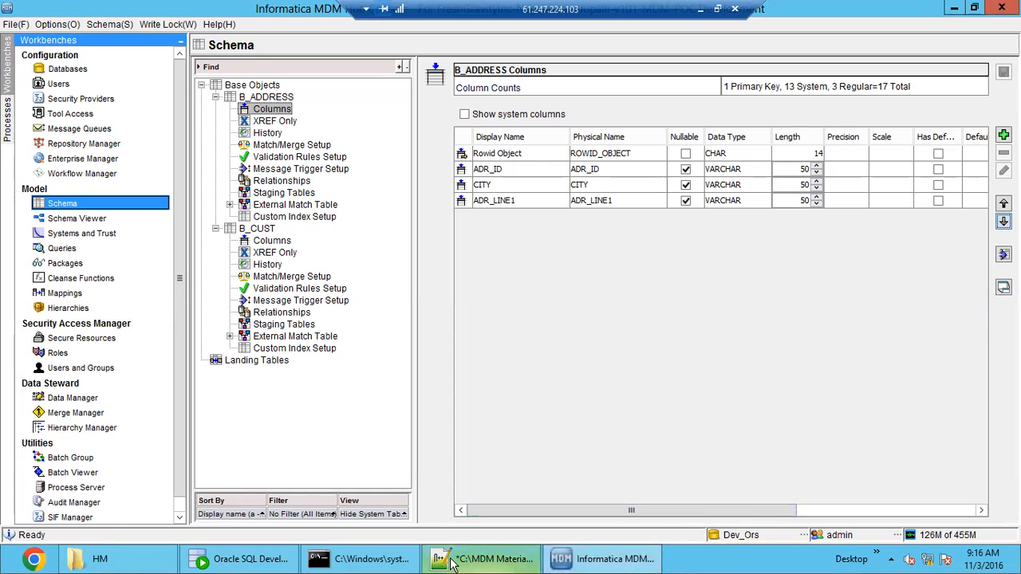
left_click(483, 559)
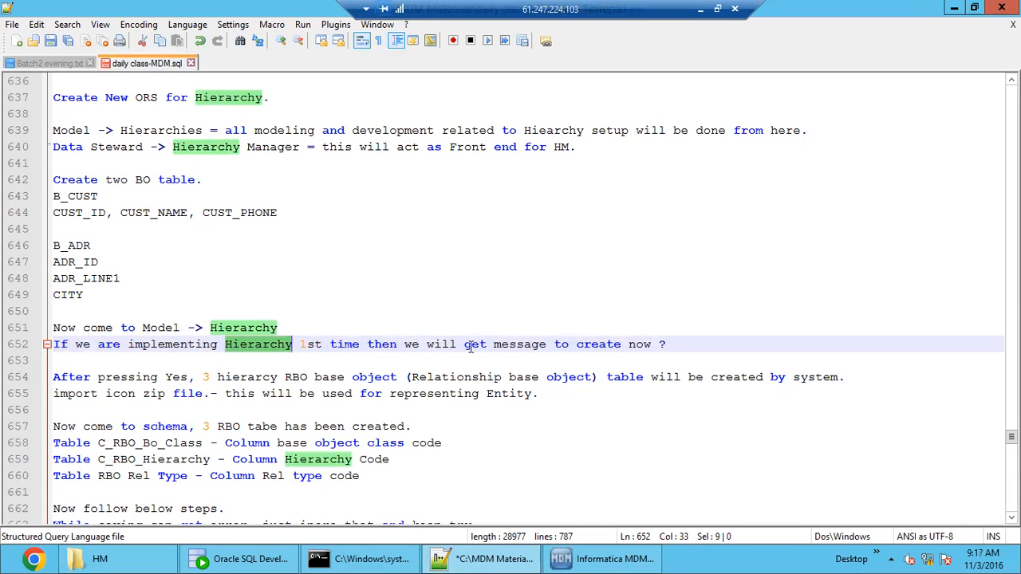
left_click(557, 561)
left_click(76, 309)
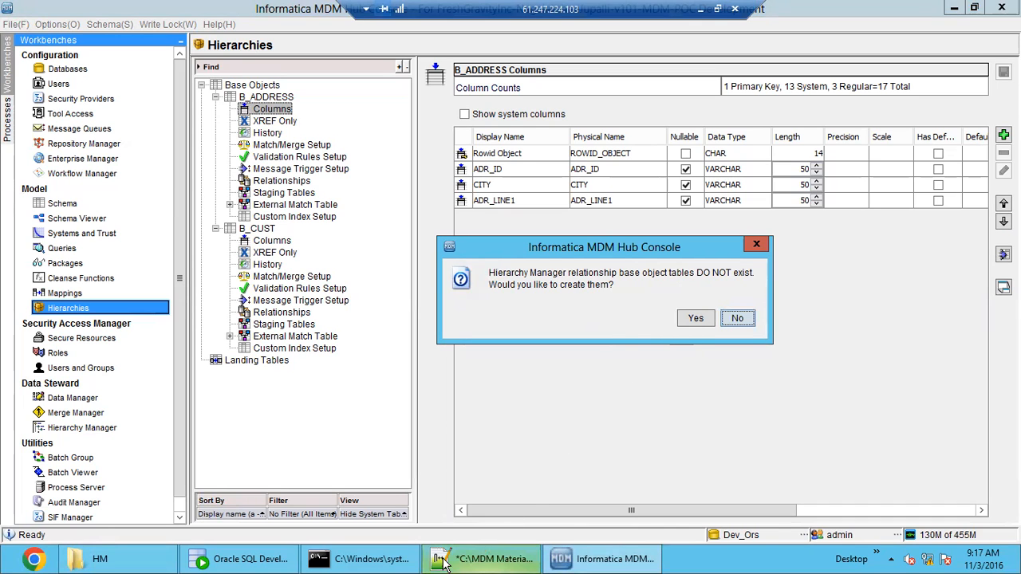
Switch to Notepad++ and examine the three RBO tables listed for the schema and the column noted for each.
left_click(493, 560)
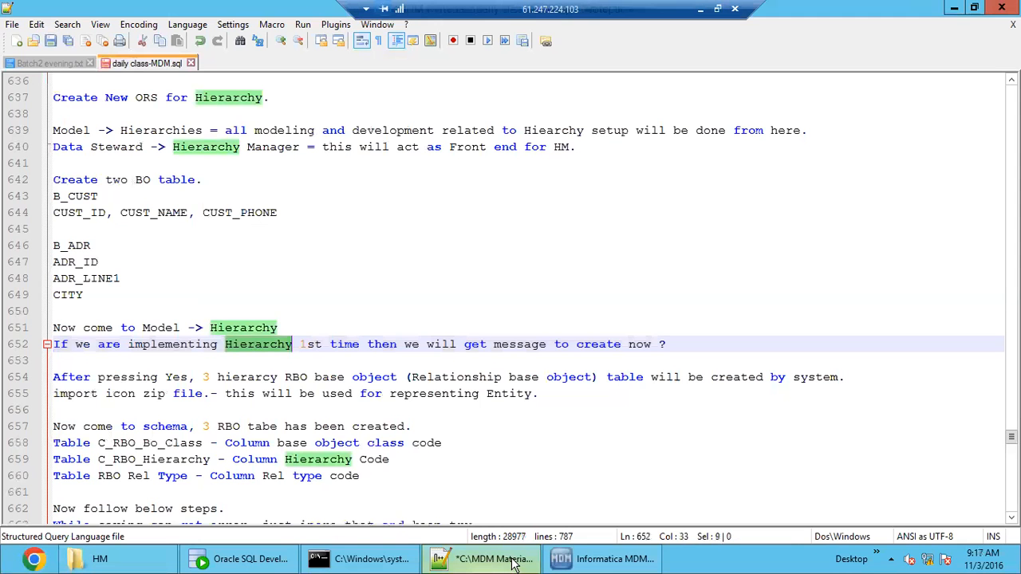
scroll(226, 395, "down", 2)
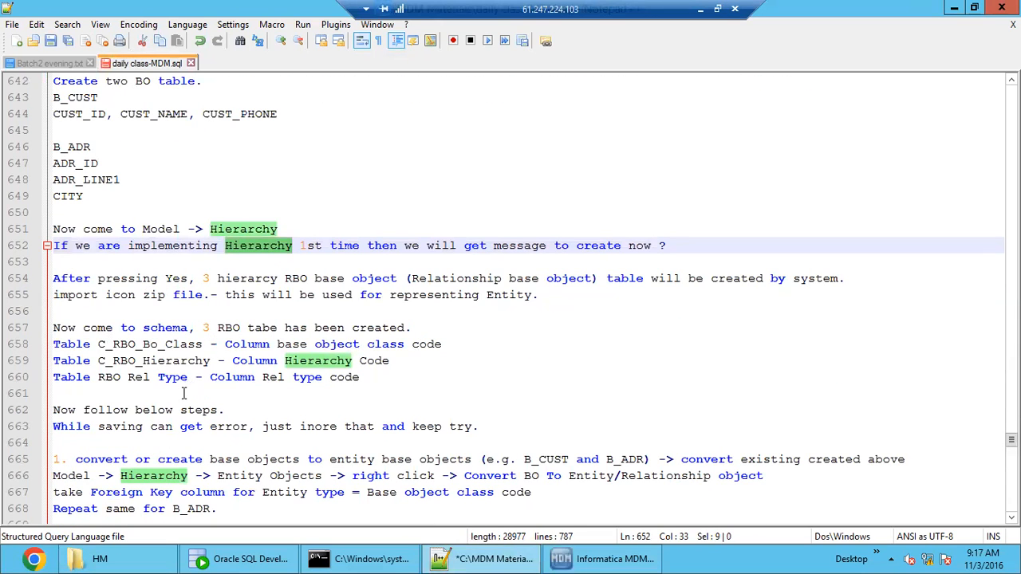
left_click_drag(369, 383, 50, 344)
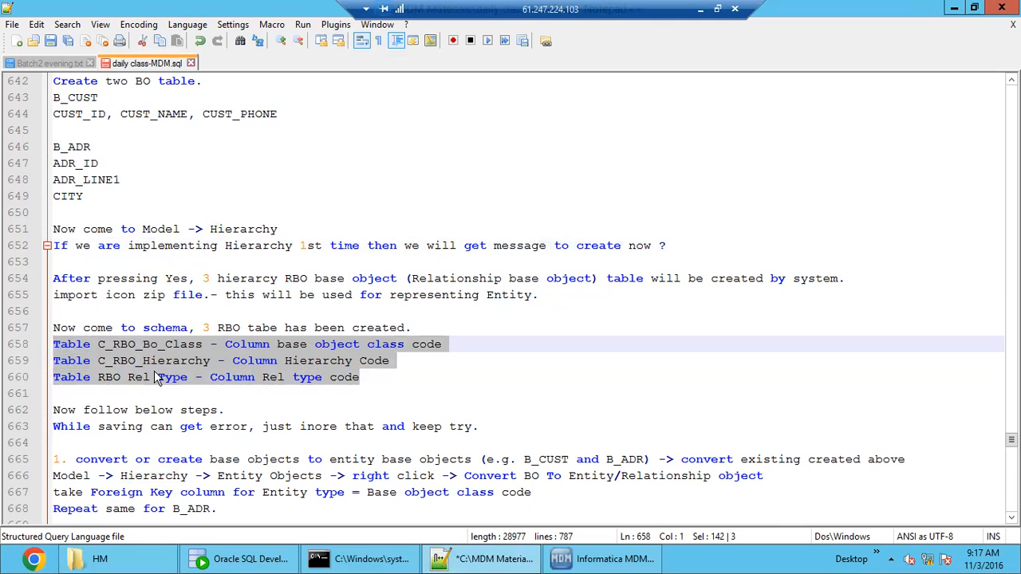
double_click(150, 346)
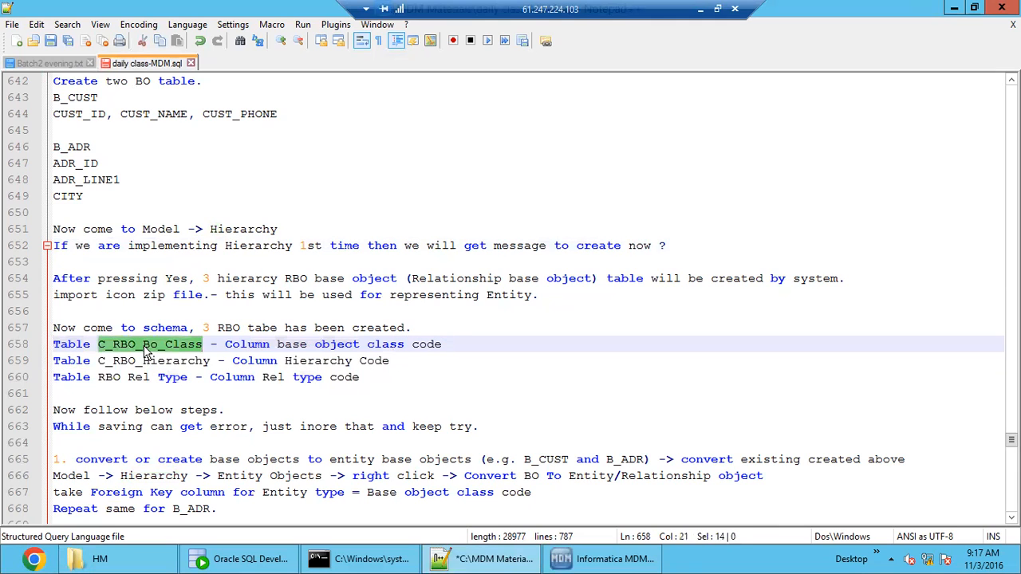
double_click(170, 364)
left_click(132, 389)
double_click(138, 377)
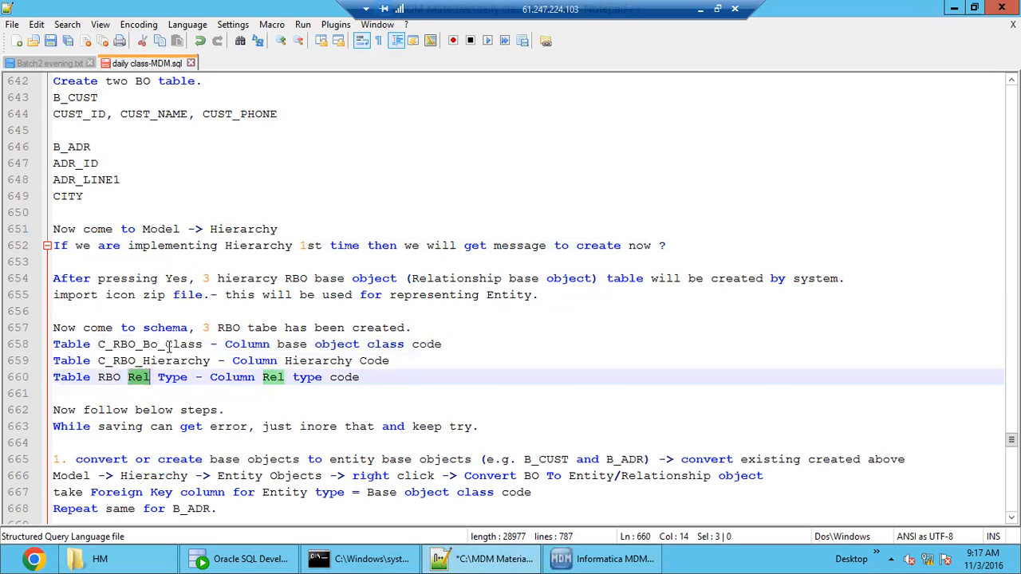
double_click(168, 346)
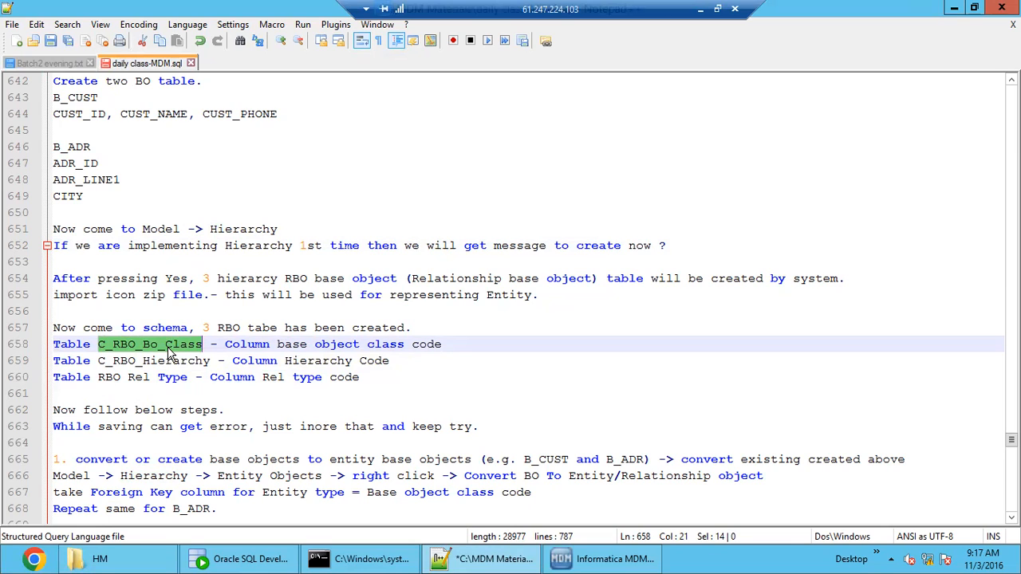
double_click(168, 348)
double_click(169, 363)
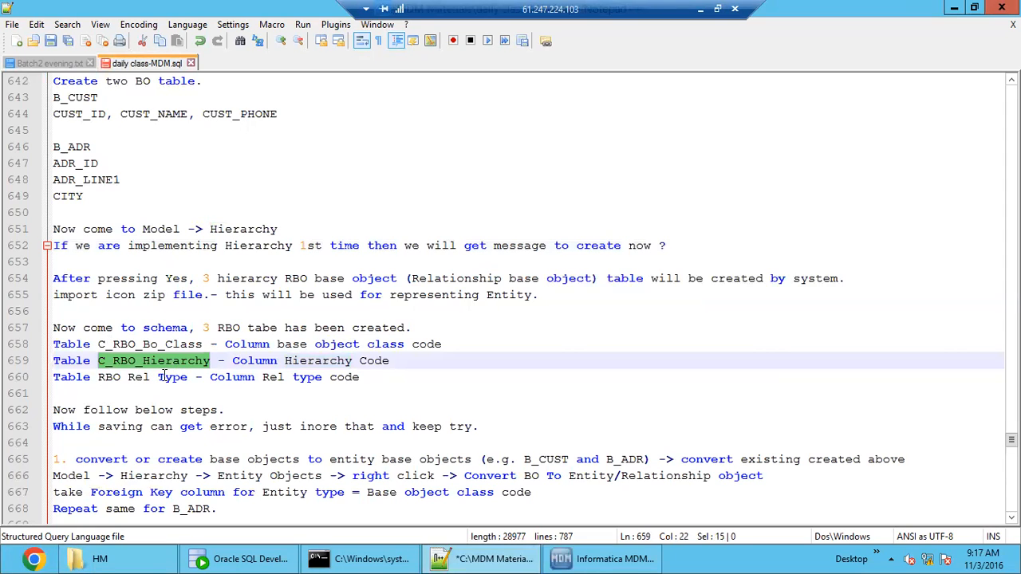
left_click(137, 380)
double_click(138, 379)
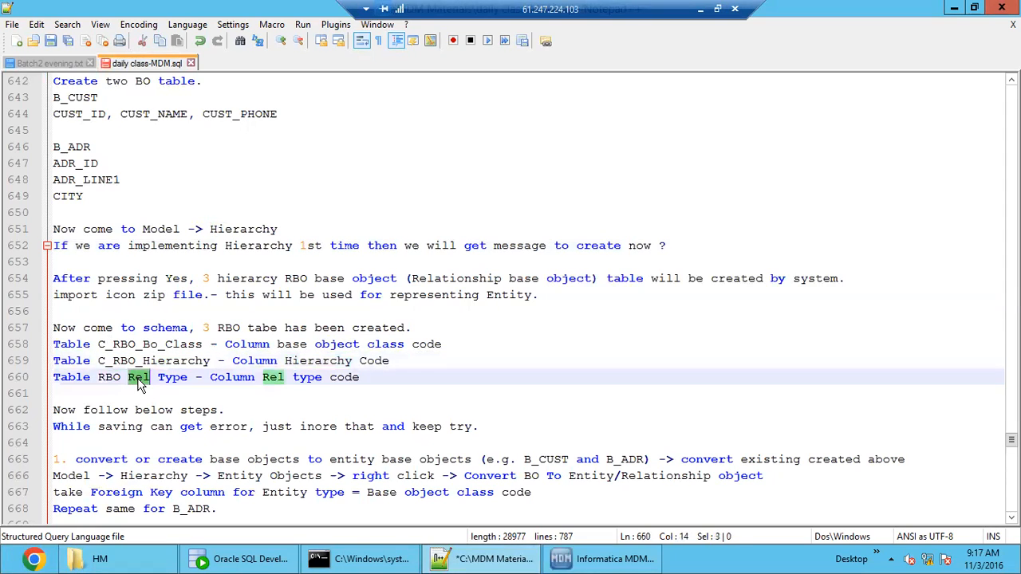
left_click_drag(98, 379, 145, 379)
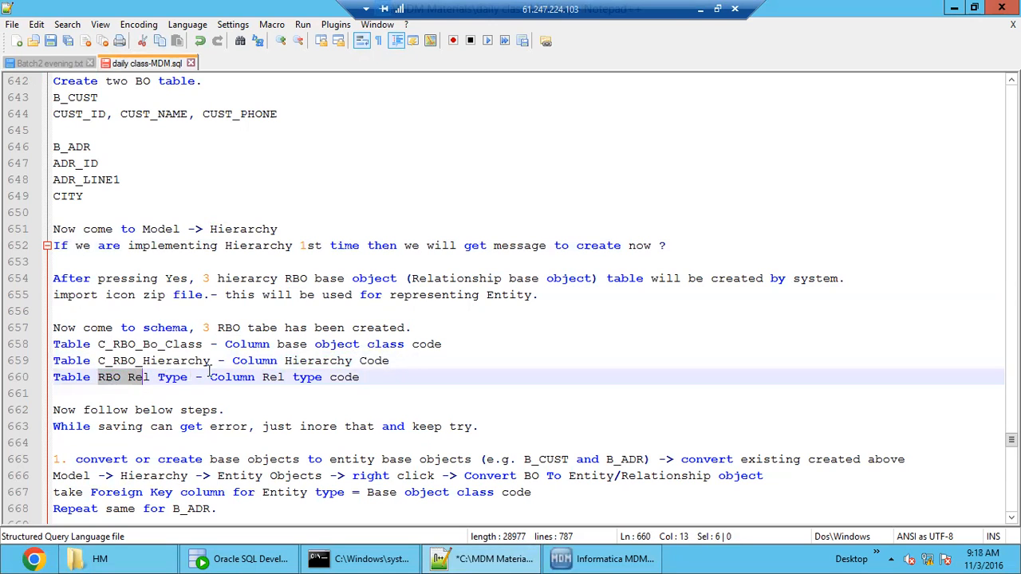
left_click_drag(369, 377, 53, 344)
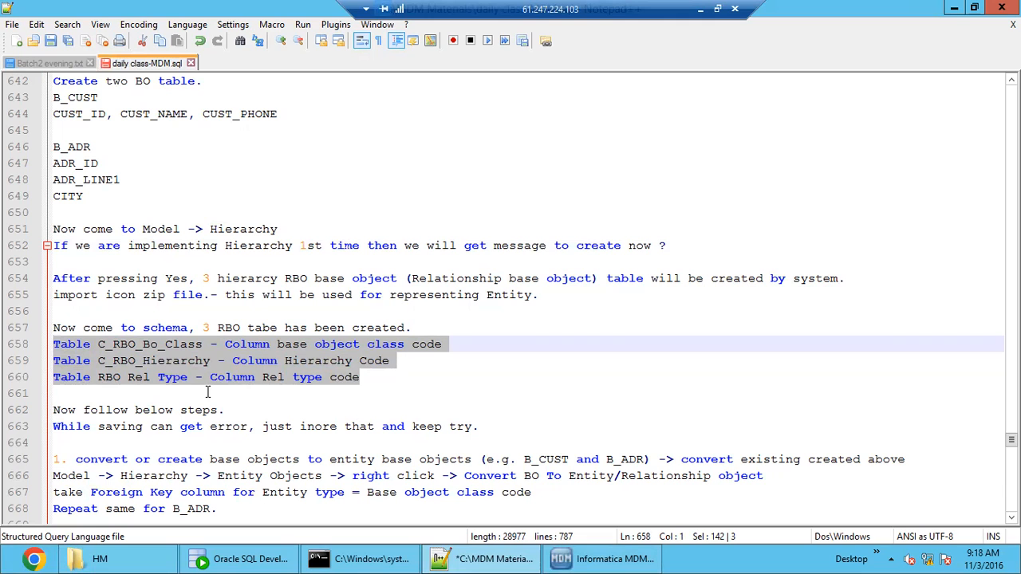
Switch to Informatica MDM and create the Hierarchy Manager RBO tables using the CMX_DATA data tablespace and CMX_INDX index tablespace.
left_click(579, 560)
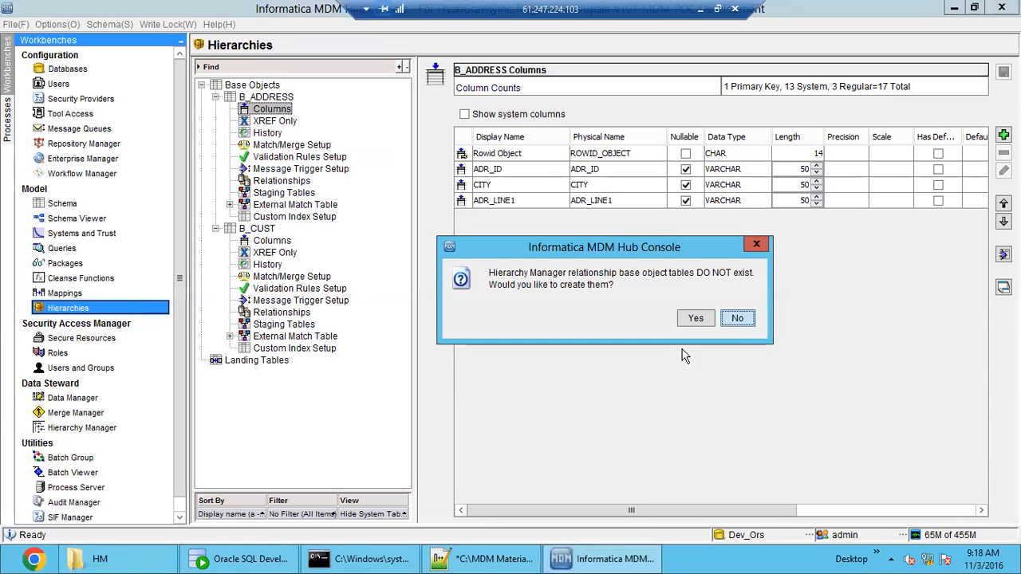
left_click(691, 319)
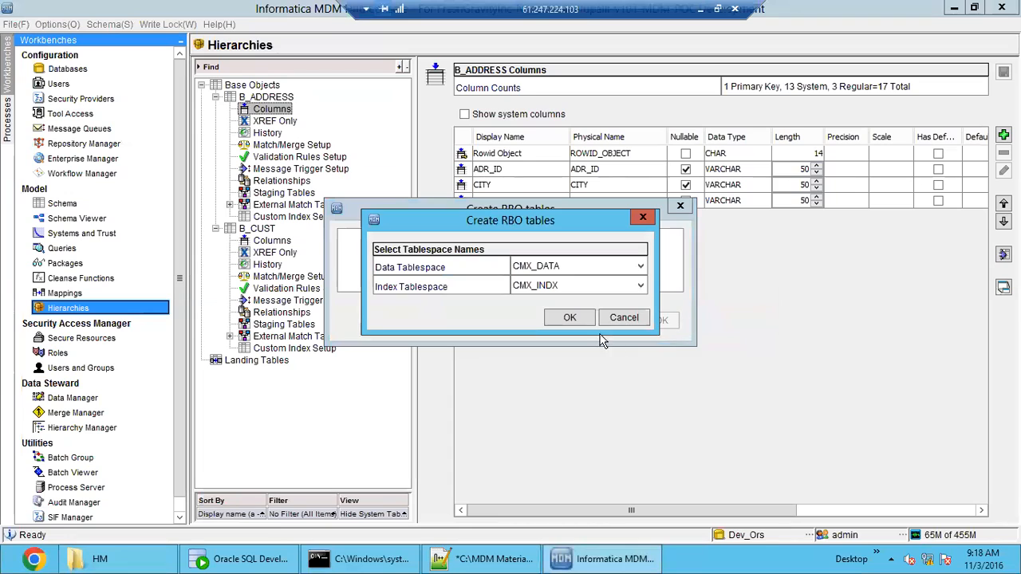
left_click(573, 319)
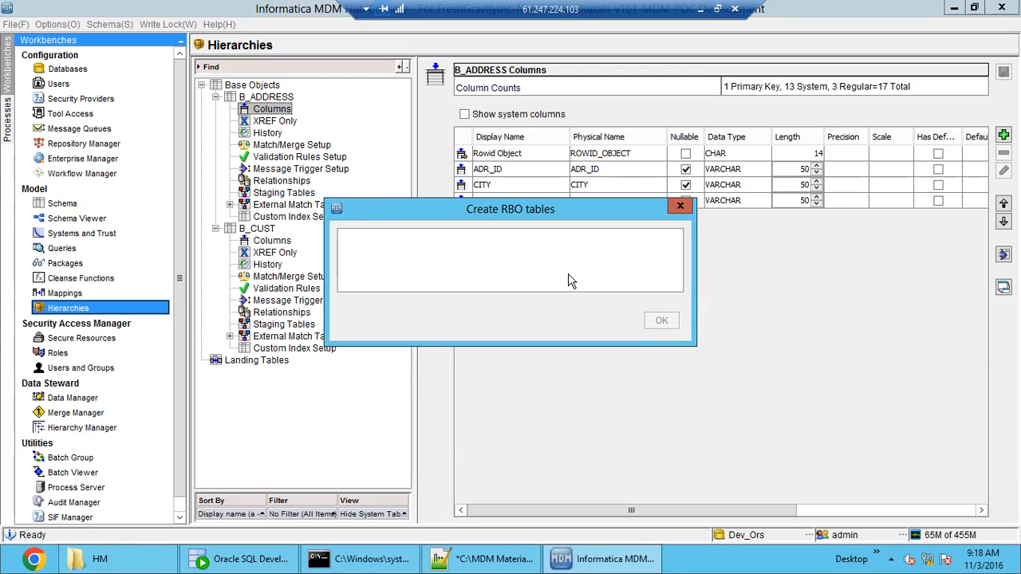
left_click(456, 563)
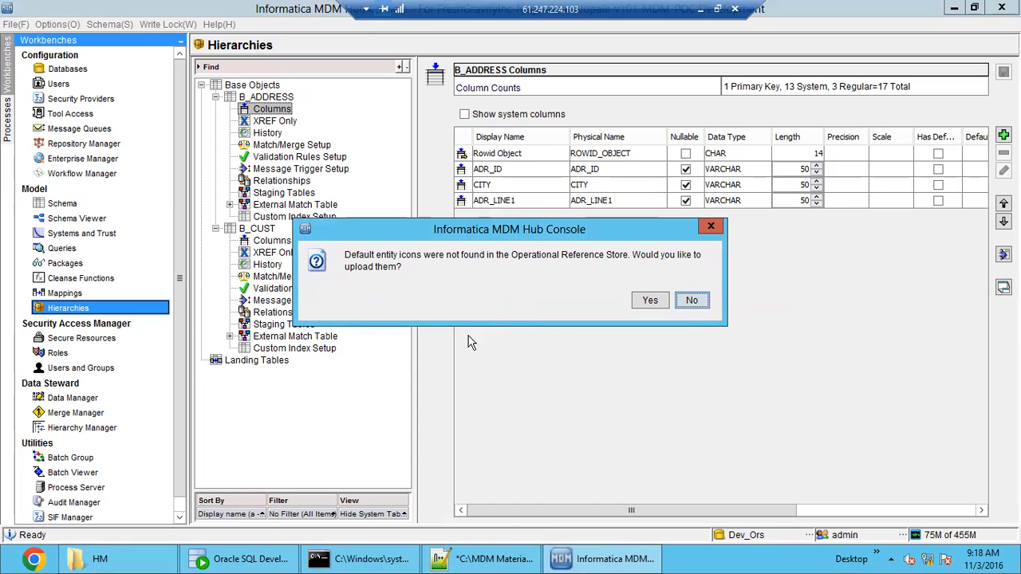
Switch to Notepad++ and read the notes on RBO table creation and importing the icon zip file.
left_click(495, 561)
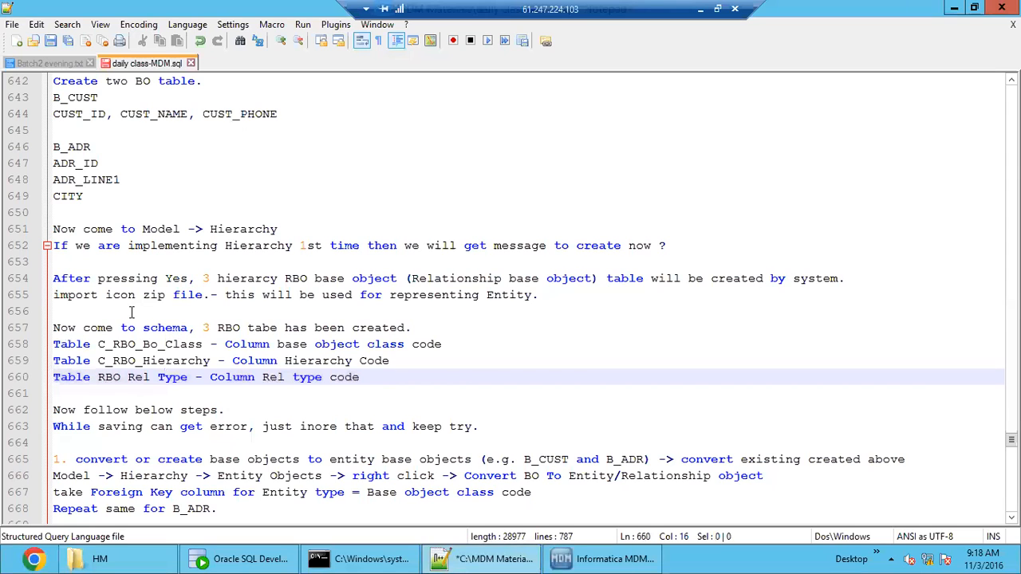
left_click_drag(844, 279, 48, 278)
double_click(180, 295)
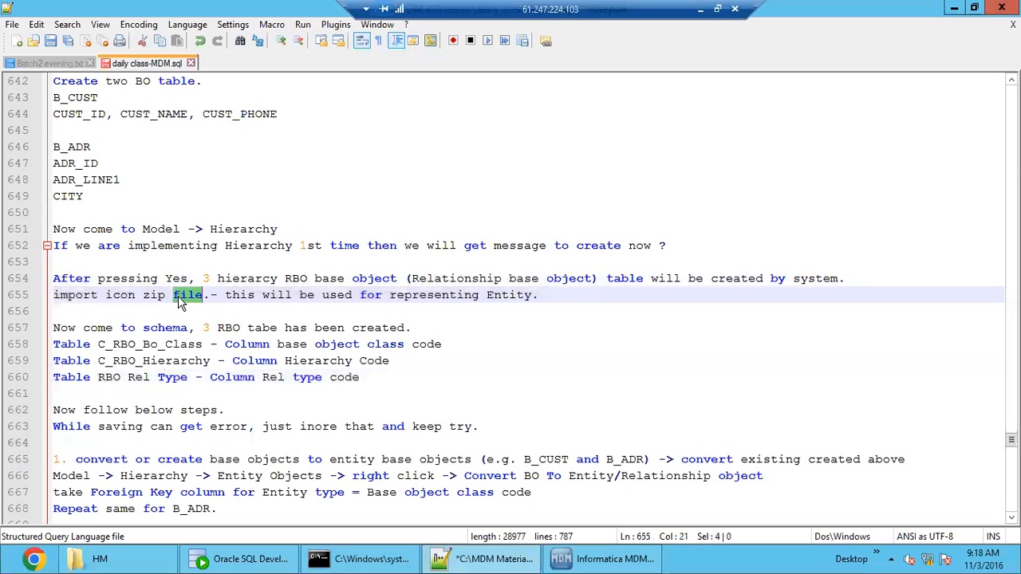
double_click(84, 295)
double_click(135, 296)
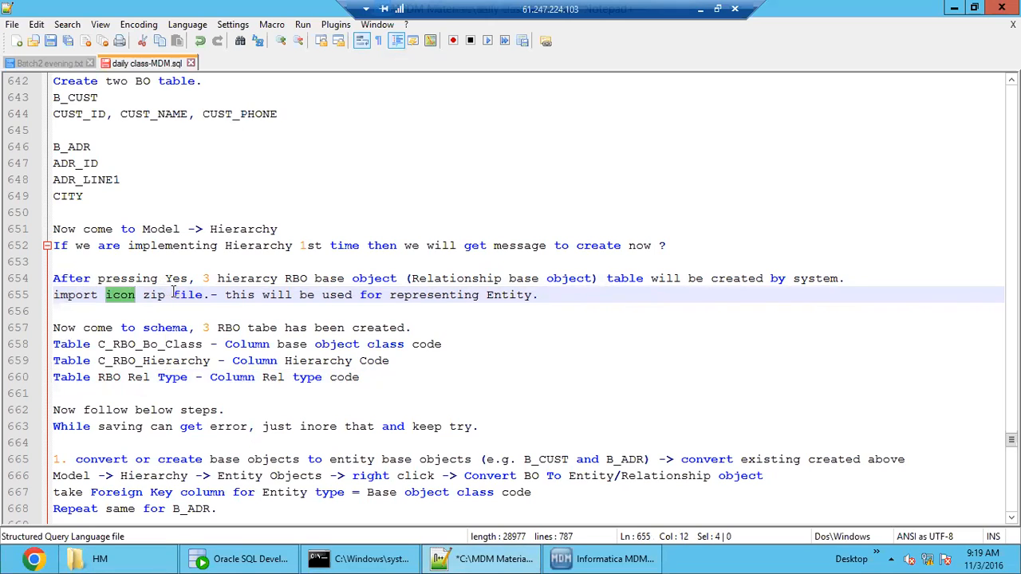
double_click(136, 295)
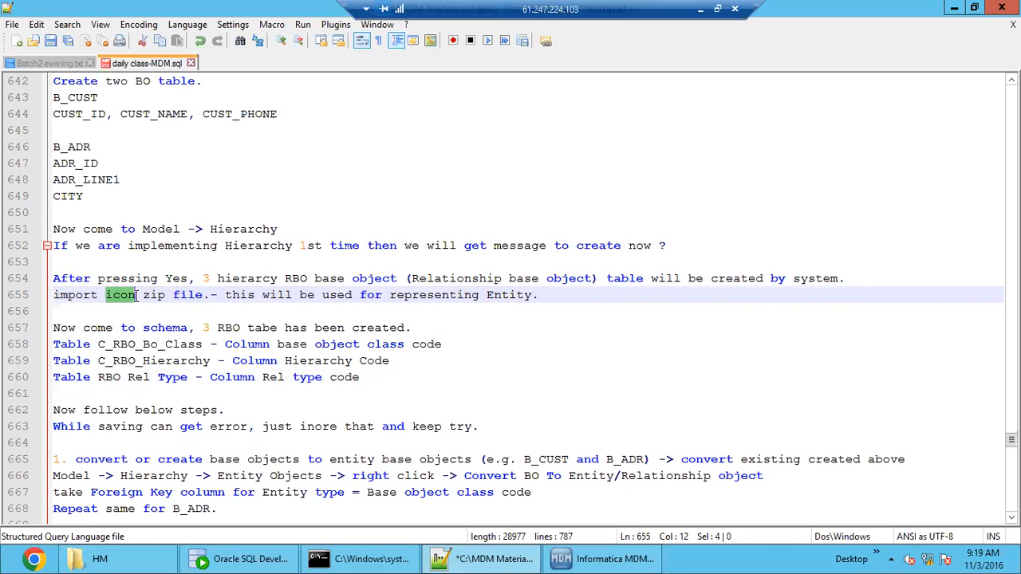
double_click(279, 296)
Switch to Informatica MDM, upload the default entity icons, and open the HM_DEFAULT.ZIP icon set.
left_click(586, 563)
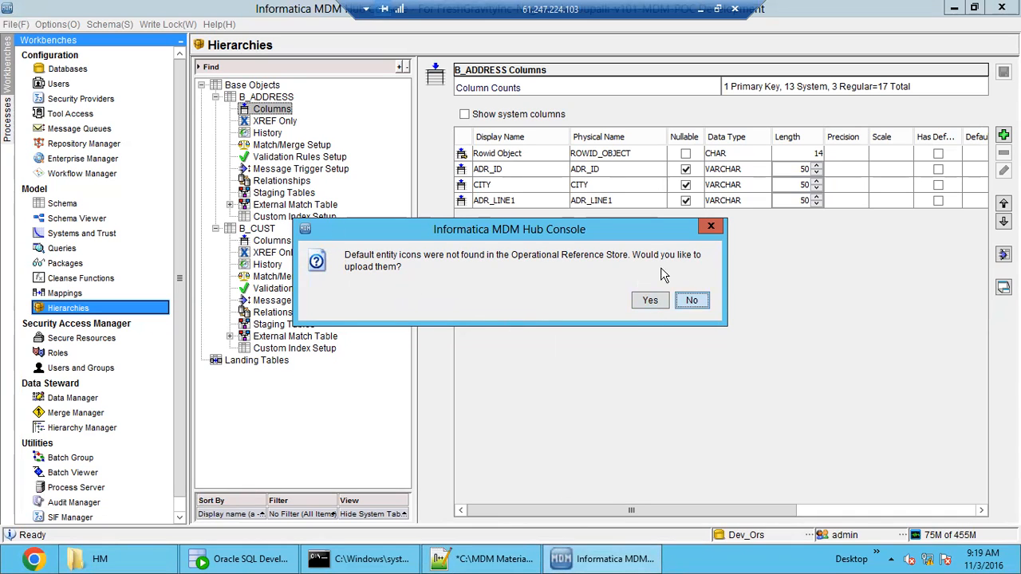
left_click(647, 303)
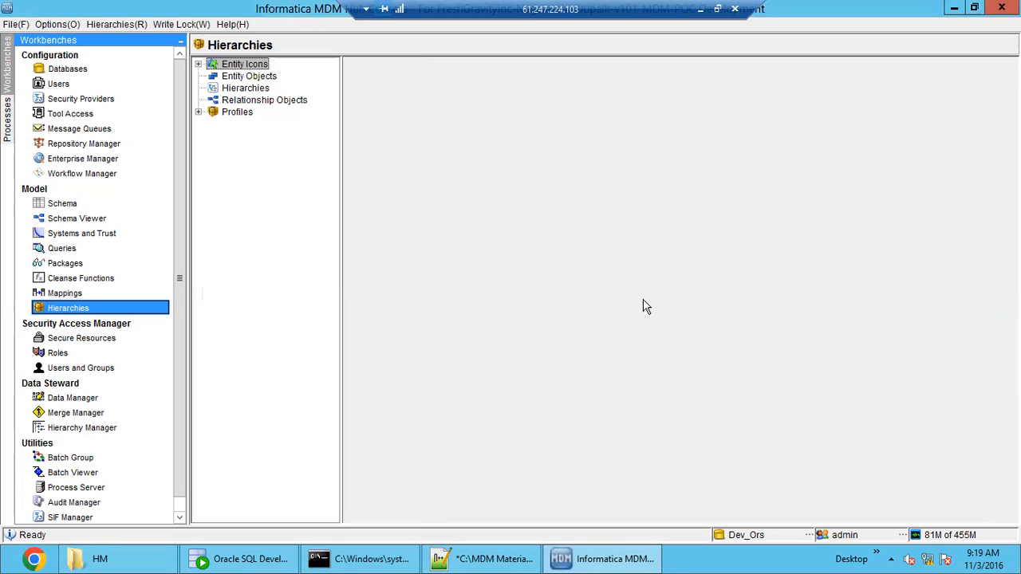
left_click(199, 63)
left_click(267, 77)
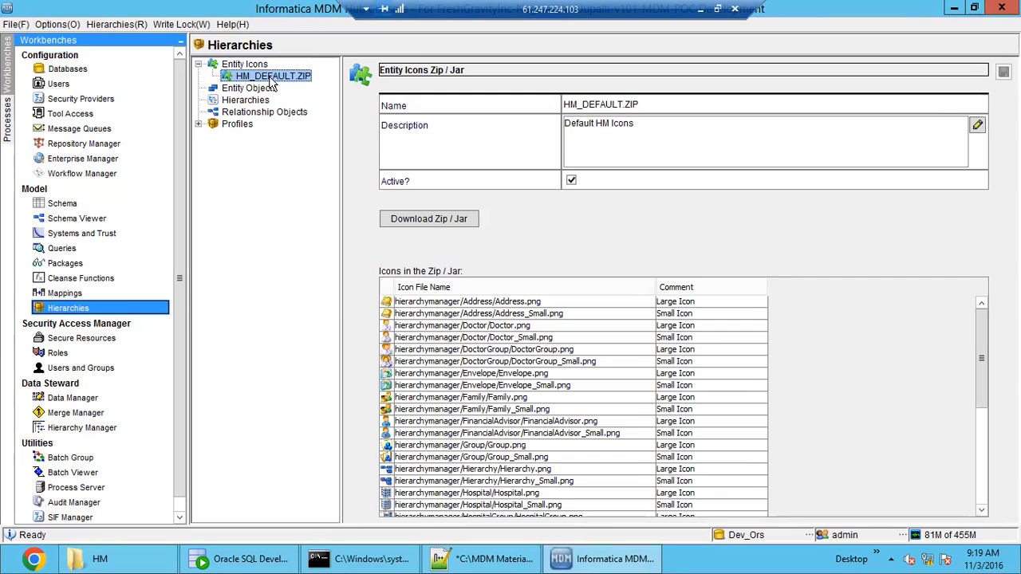